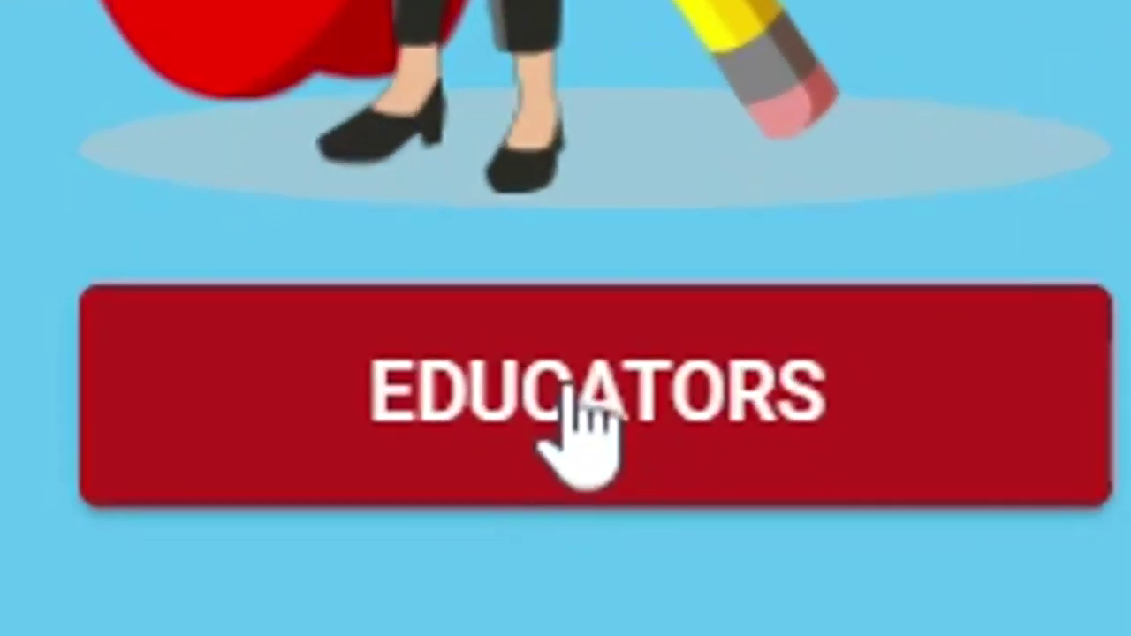
Go to the Educators section from the pixton.com home page.
left_click(570, 382)
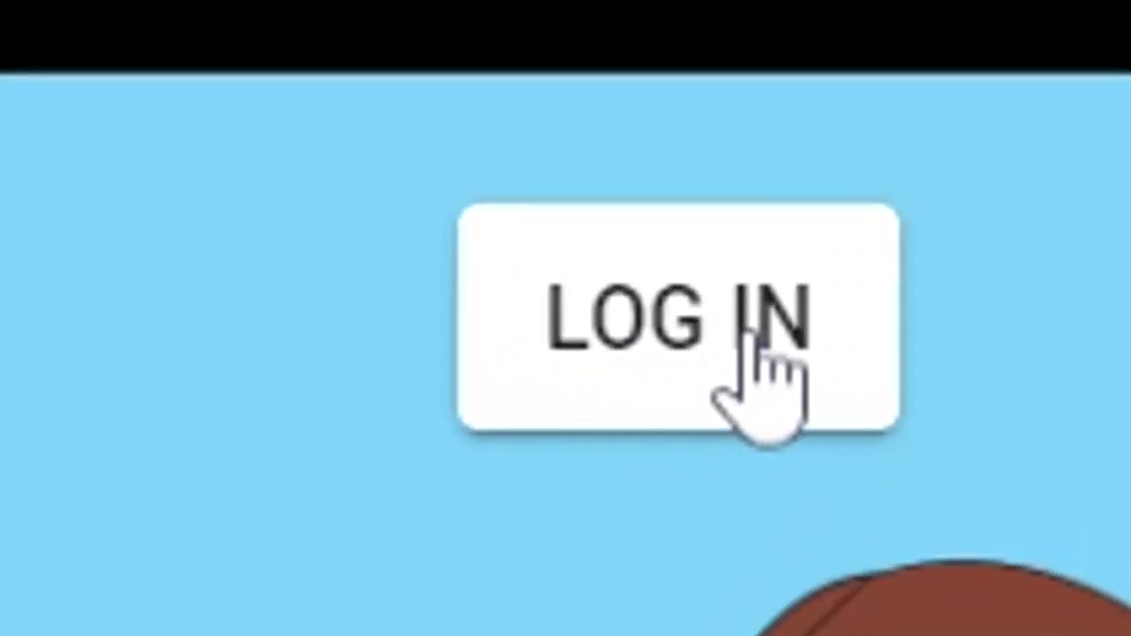
Log in as an educator and begin preparing a new class.
left_click(716, 336)
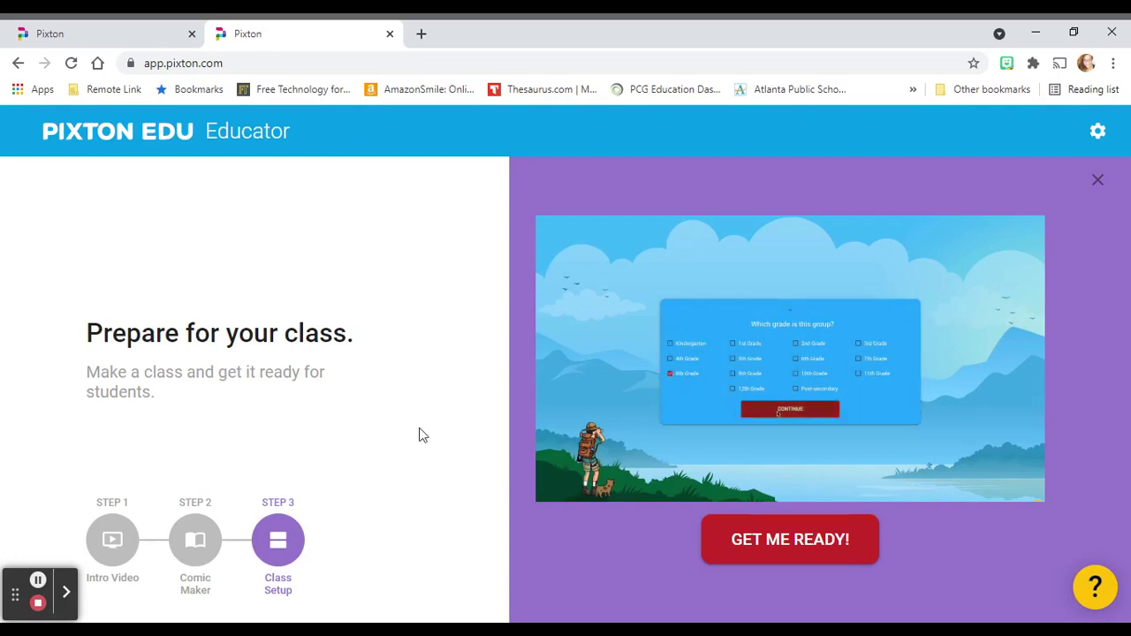
left_click(785, 538)
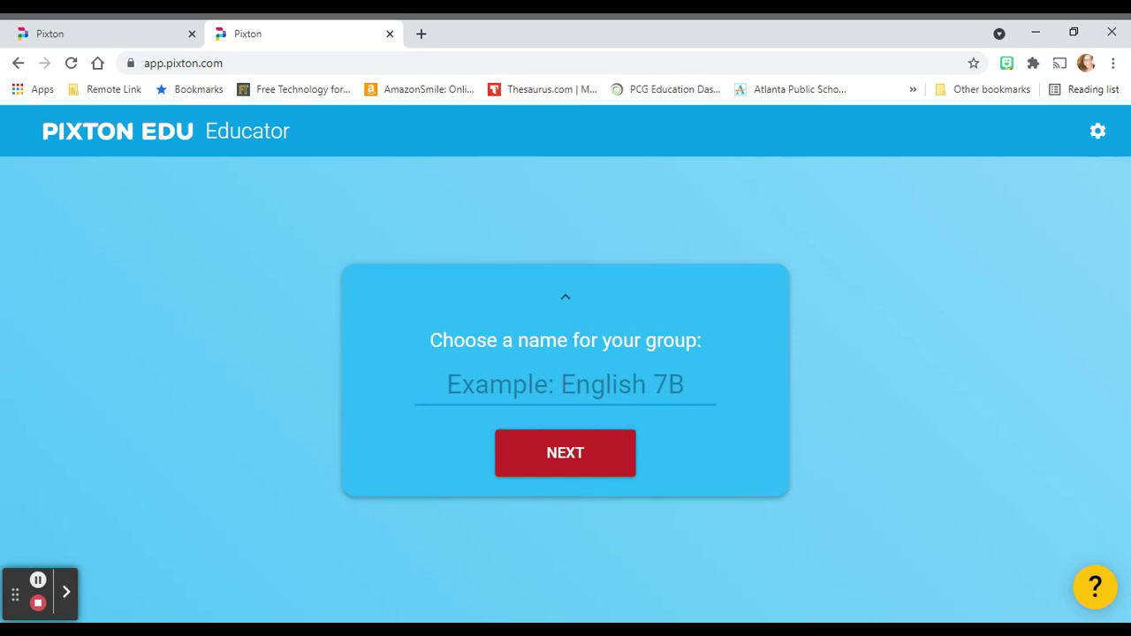
Name the new group 'Sample Class' and set its grade to 6th Grade.
type("T")
key("BackSpace")
type("Sample Class")
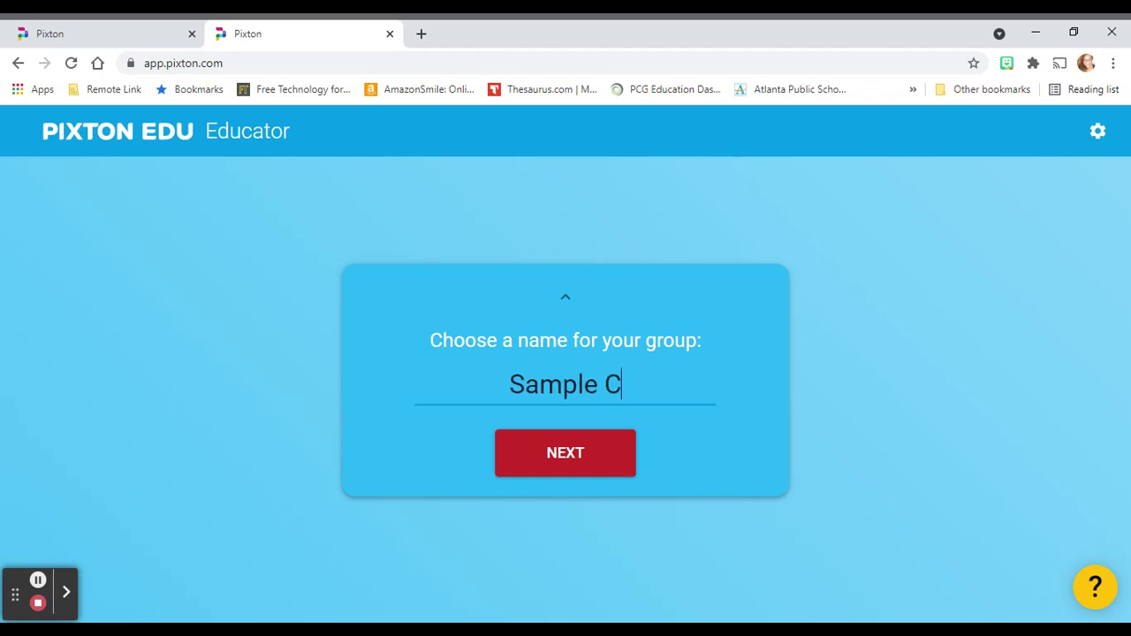
left_click(554, 462)
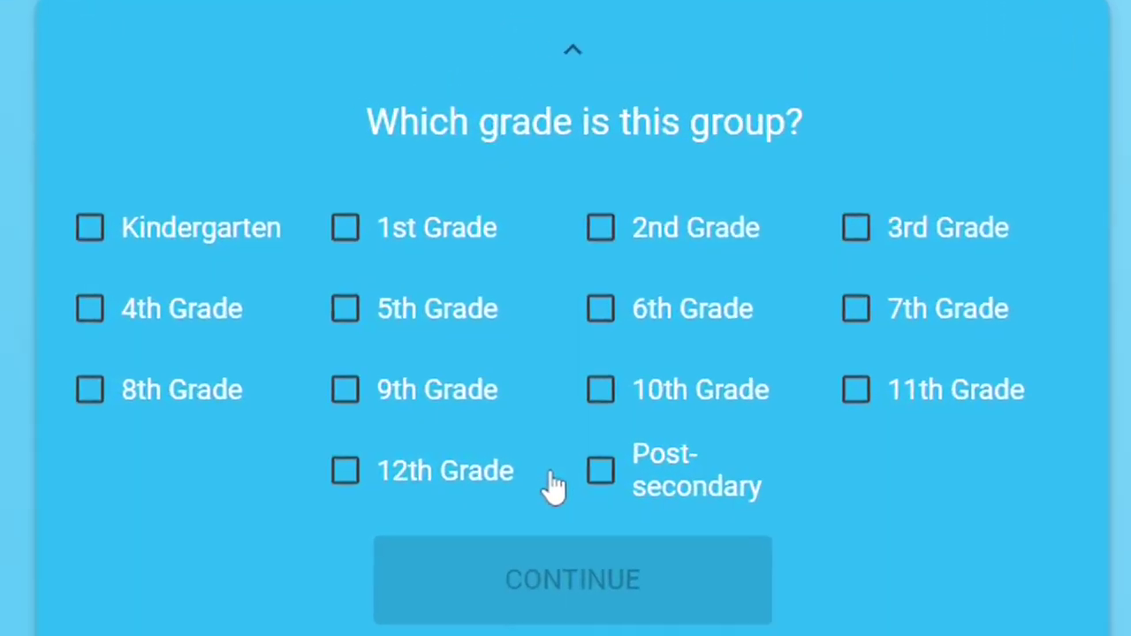
left_click(599, 312)
left_click(582, 589)
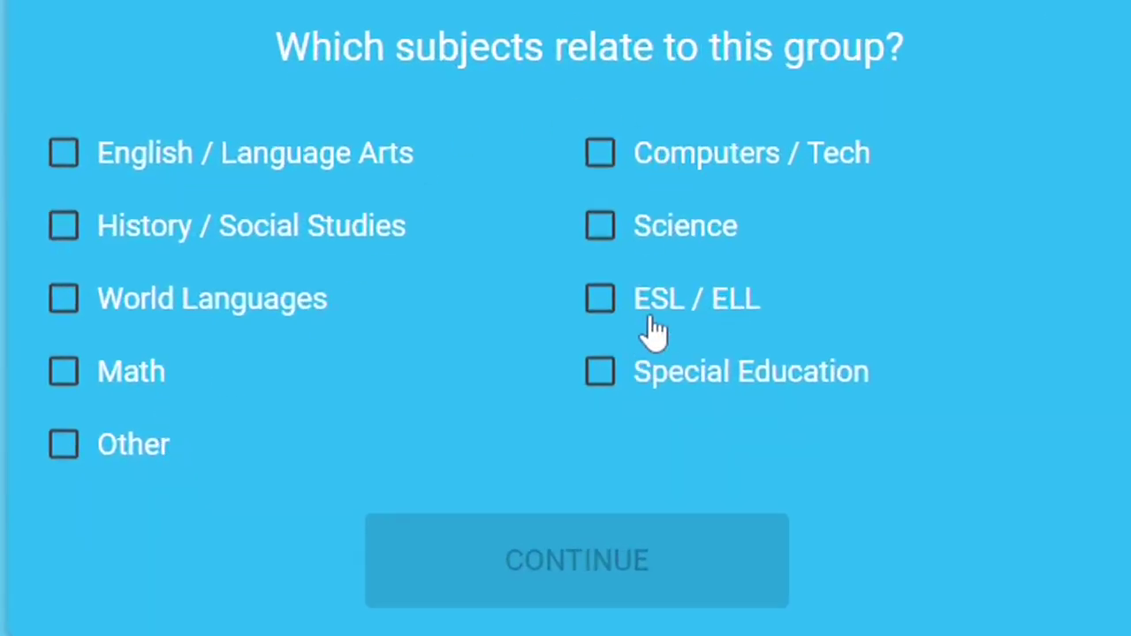
Add Special Education, ESL/ELL and English/Language Arts as the group's subjects.
left_click(645, 371)
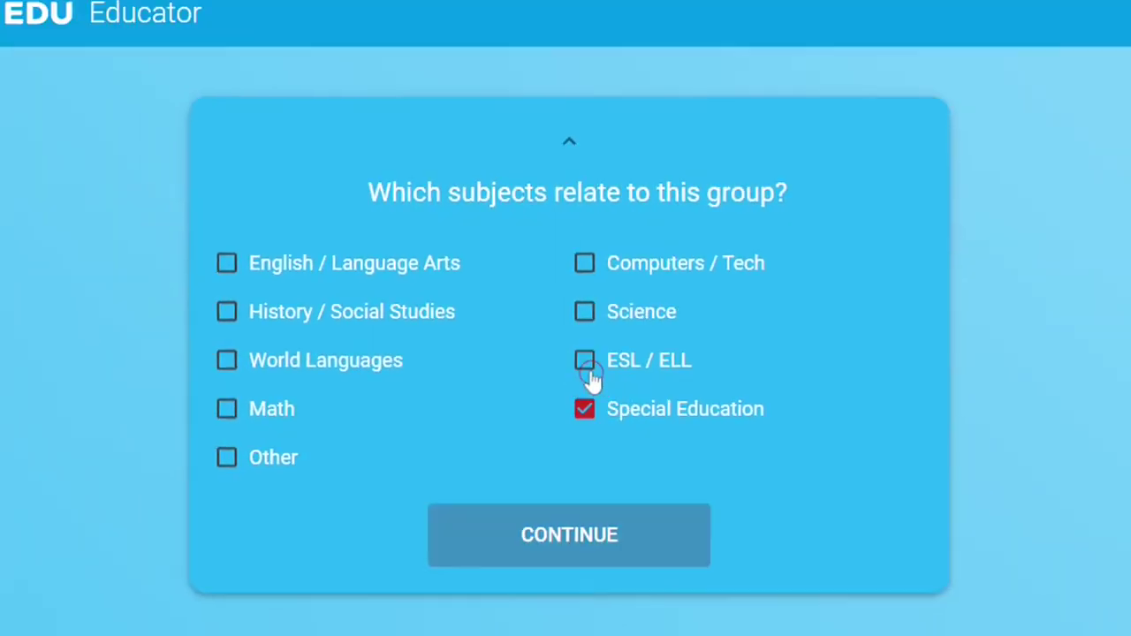
left_click(602, 299)
left_click(73, 155)
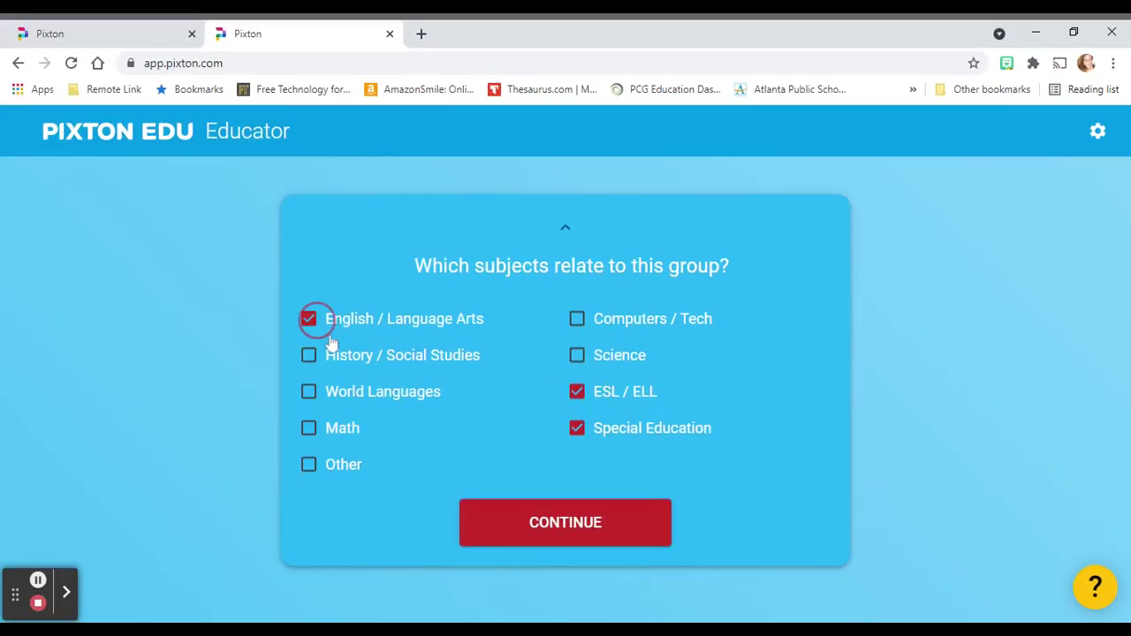
left_click(554, 523)
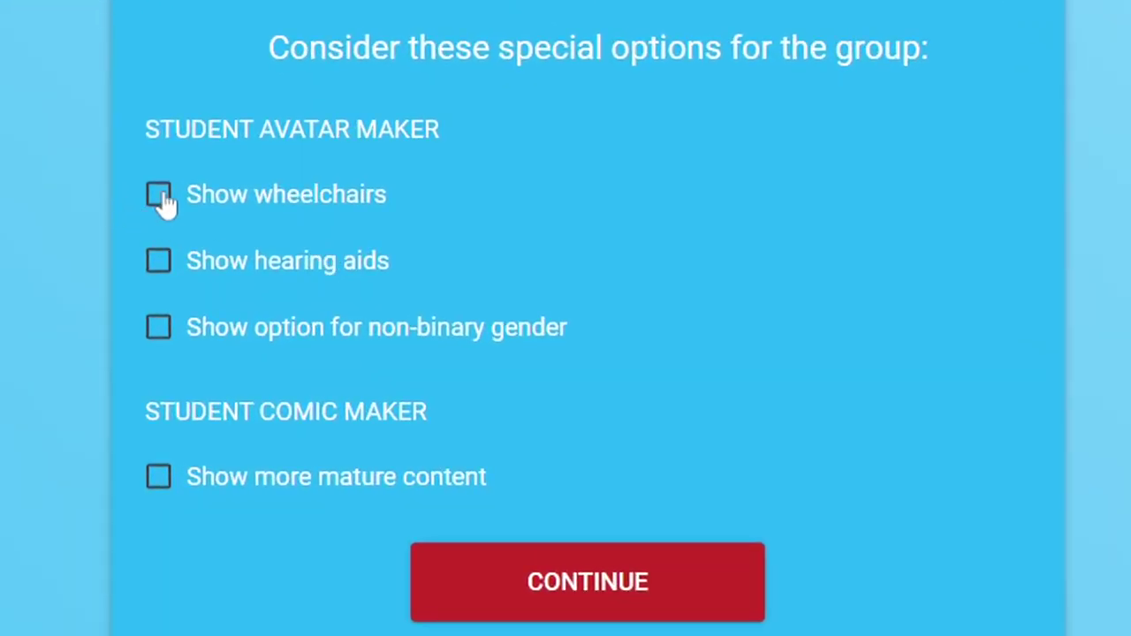
Enable wheelchairs, hearing aids and a non-binary gender option for student avatars.
left_click(162, 200)
left_click(165, 262)
left_click(160, 336)
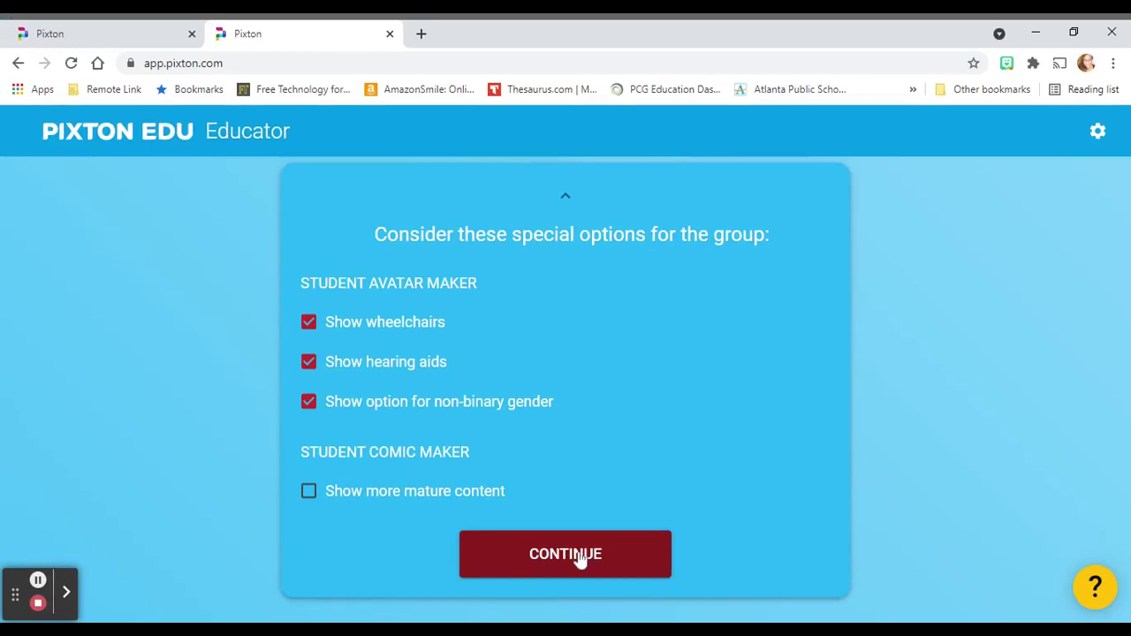
left_click(580, 560)
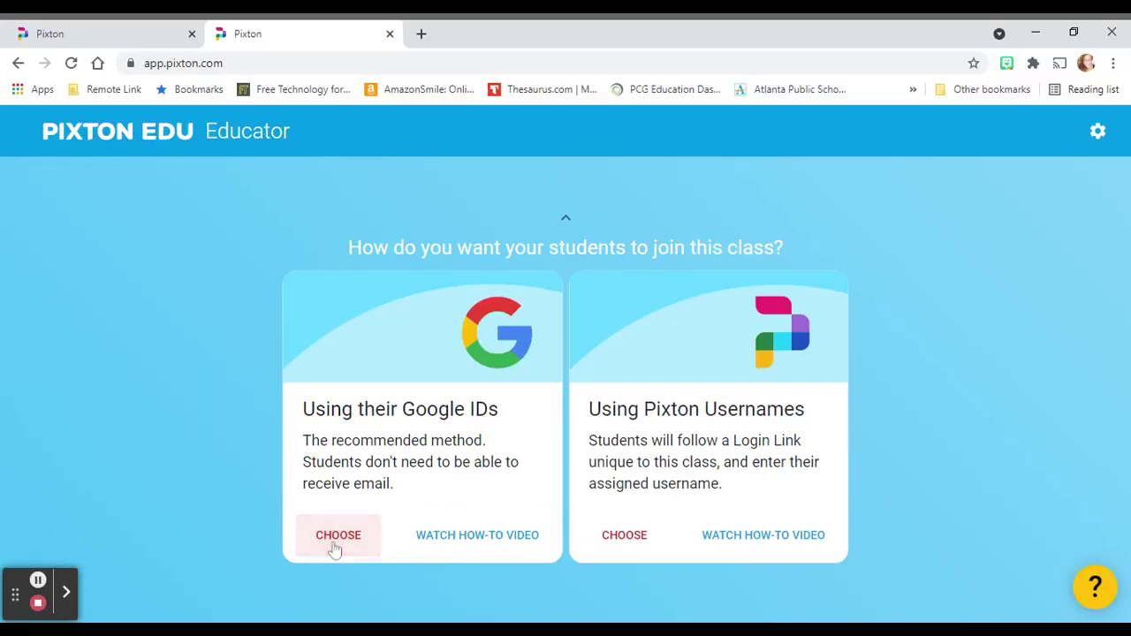
Choose Google IDs as the way students join the class.
left_click(336, 547)
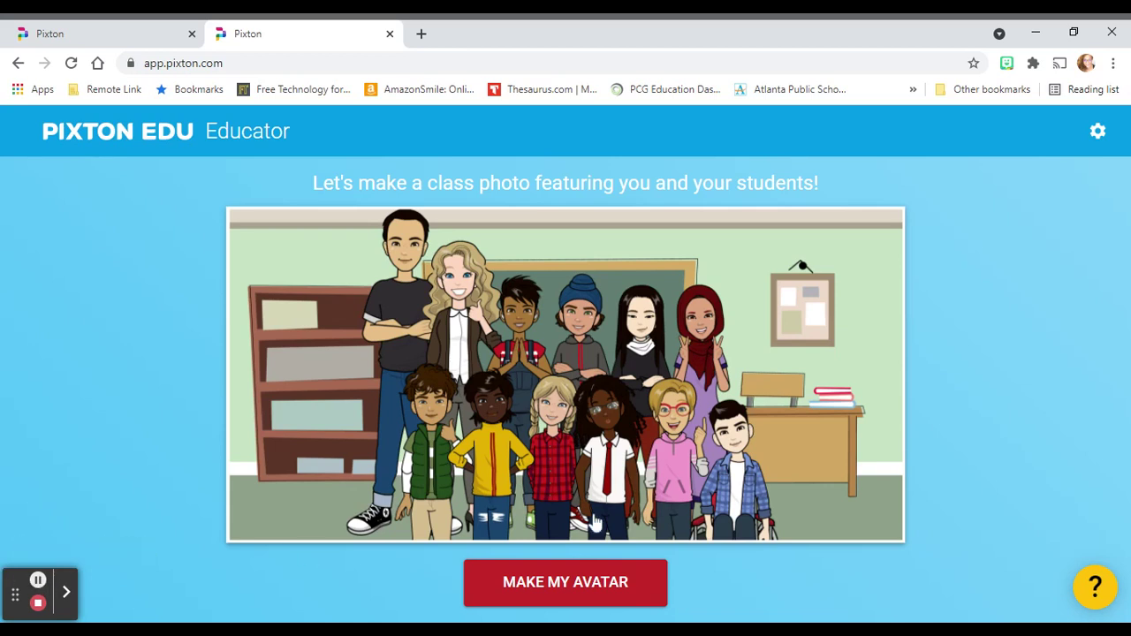
Start the teacher avatar, keeping the default female look, body type, skin tone and hair.
left_click(590, 590)
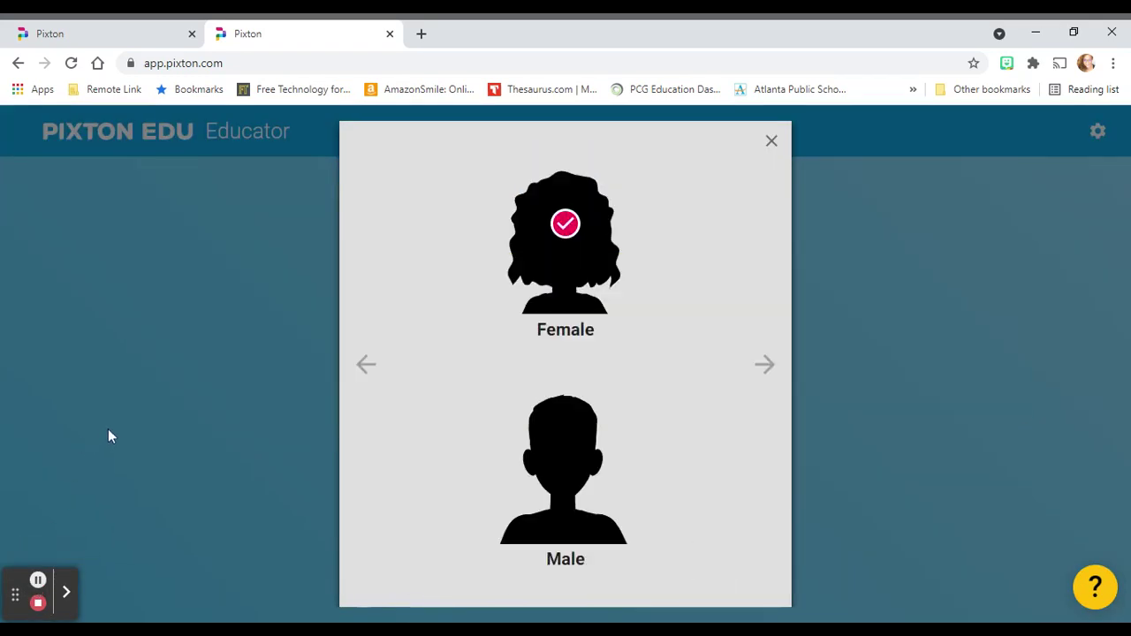
left_click(769, 375)
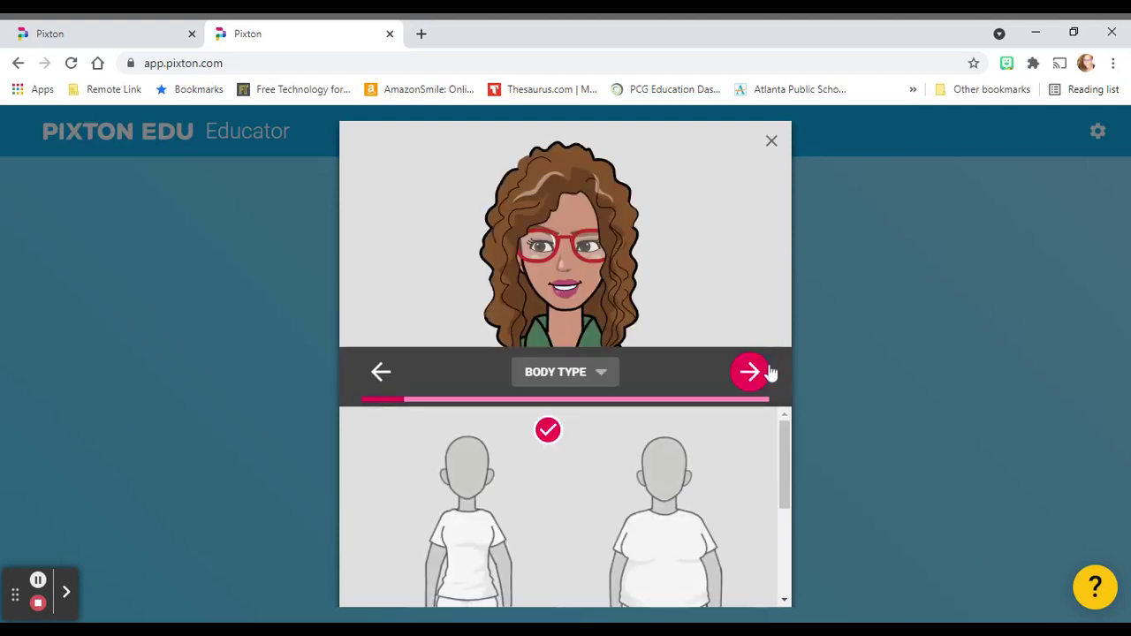
left_click(755, 375)
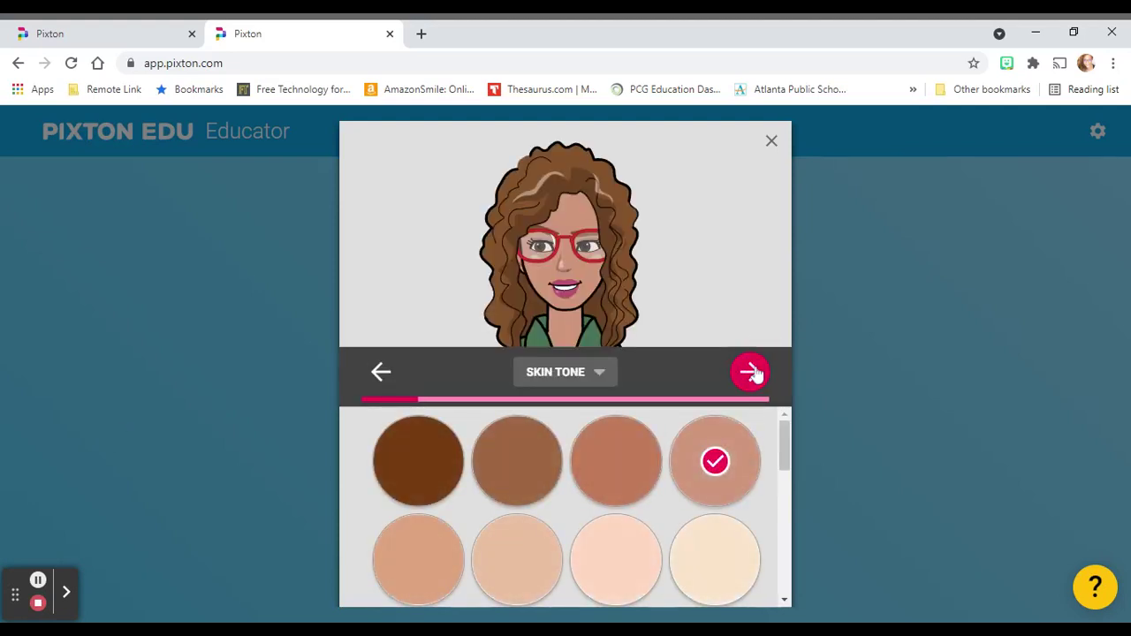
left_click(751, 372)
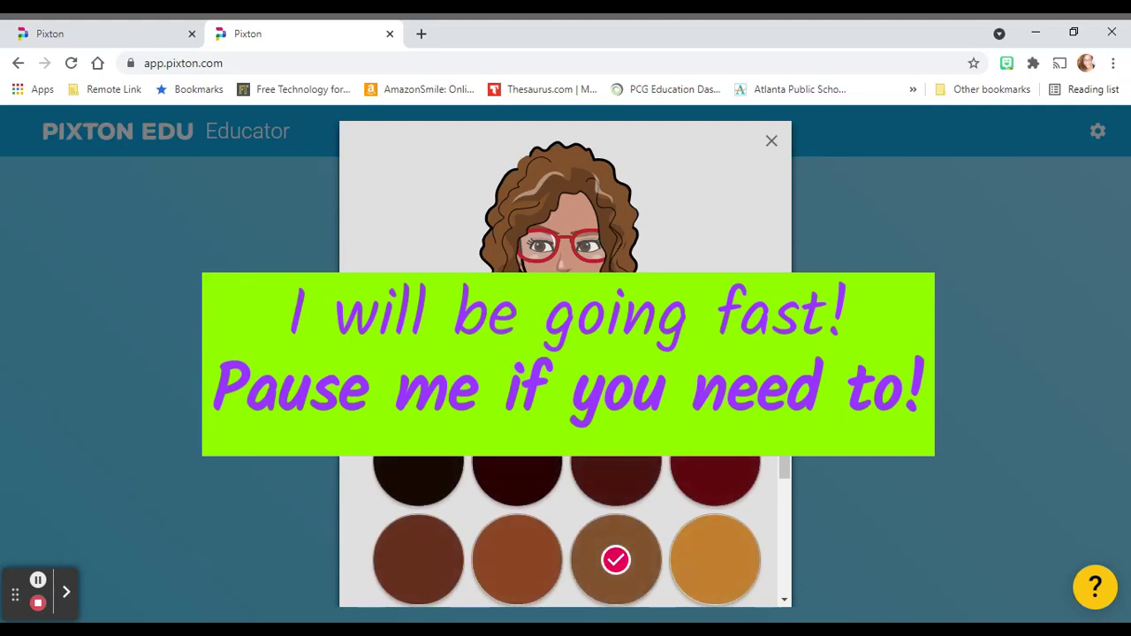
left_click(751, 372)
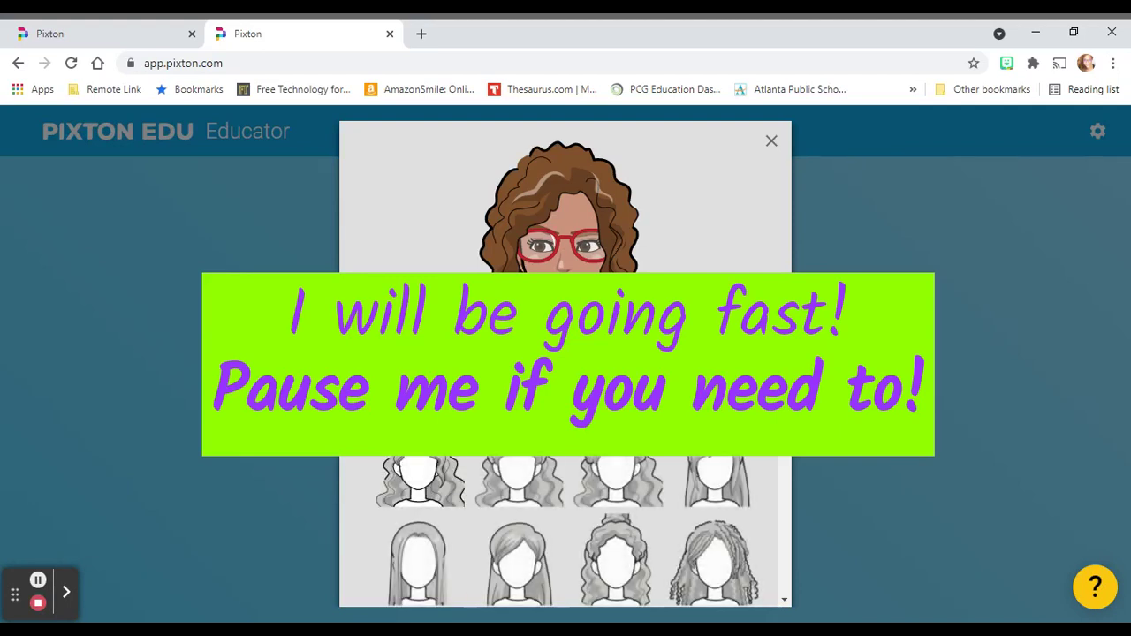
left_click(751, 372)
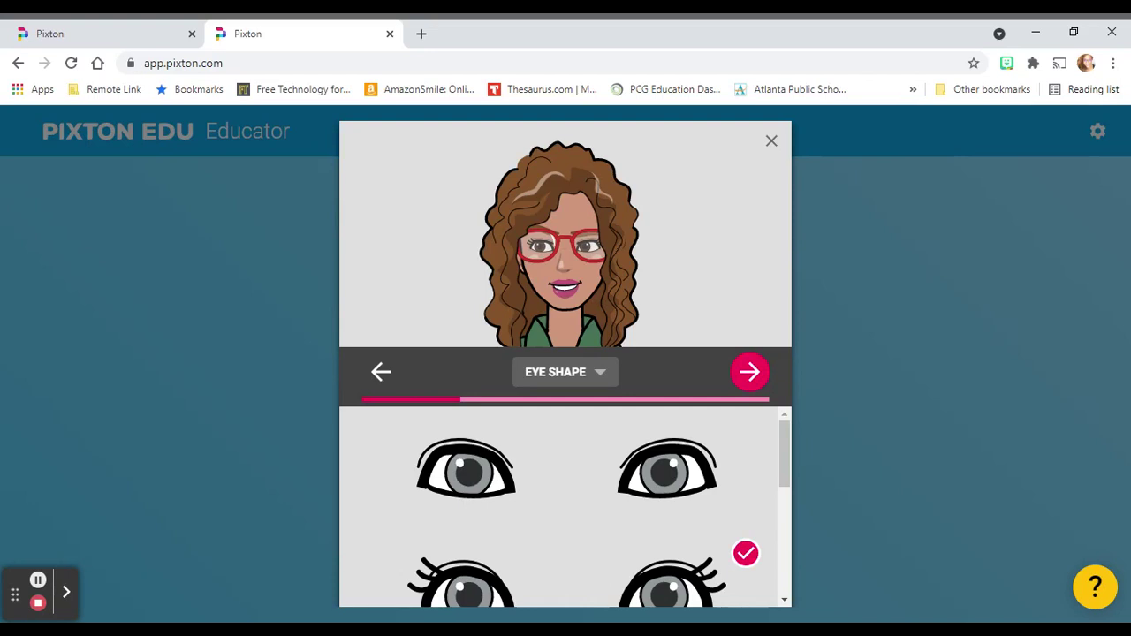
Advance the avatar through eyebrows, eye size, spacing, colour, nose shape and glasses.
left_click(750, 373)
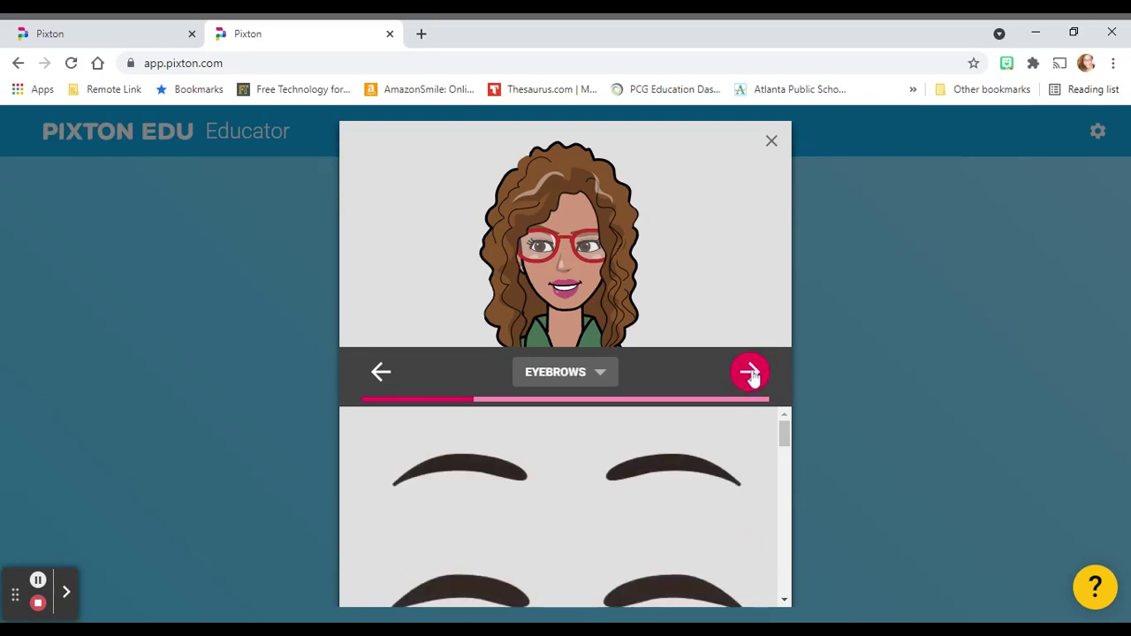
left_click(750, 373)
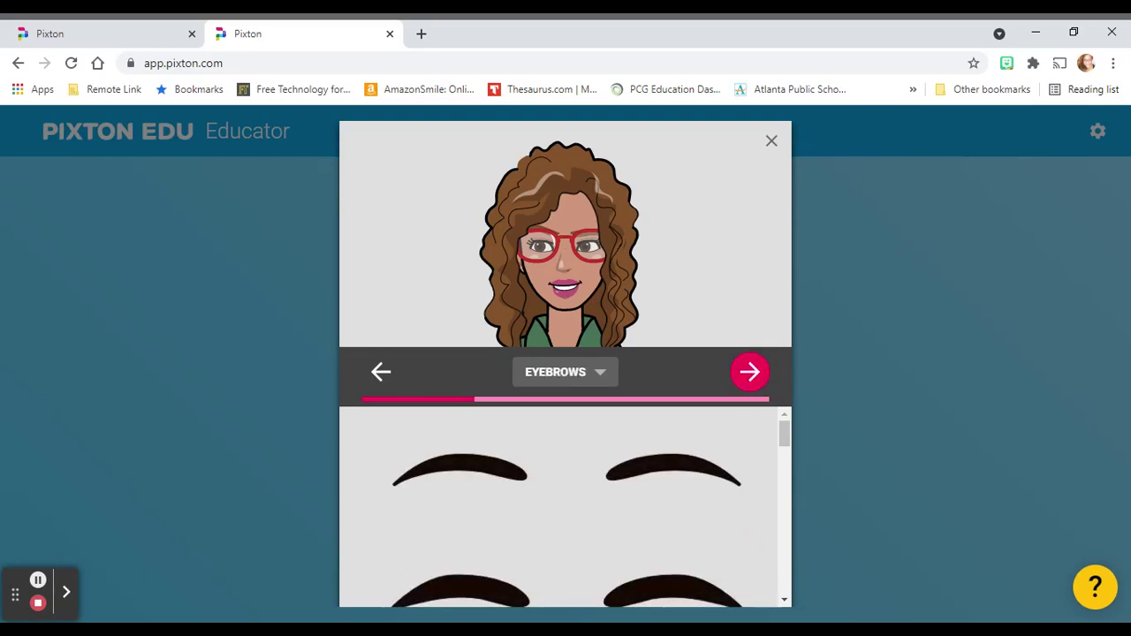
left_click(750, 372)
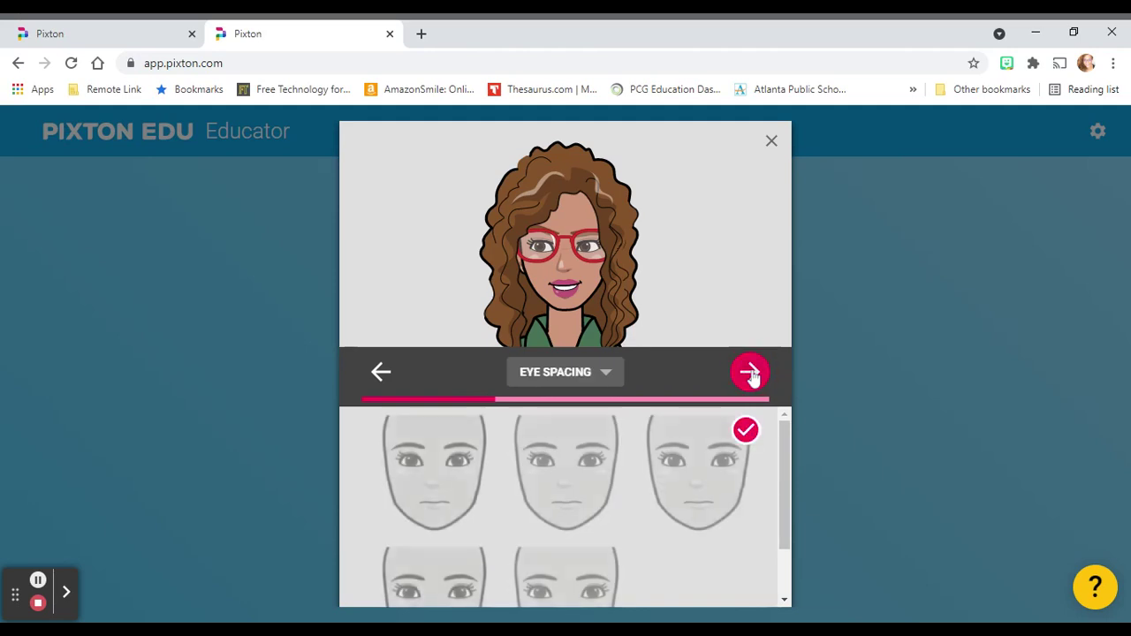
left_click(750, 373)
left_click(750, 373)
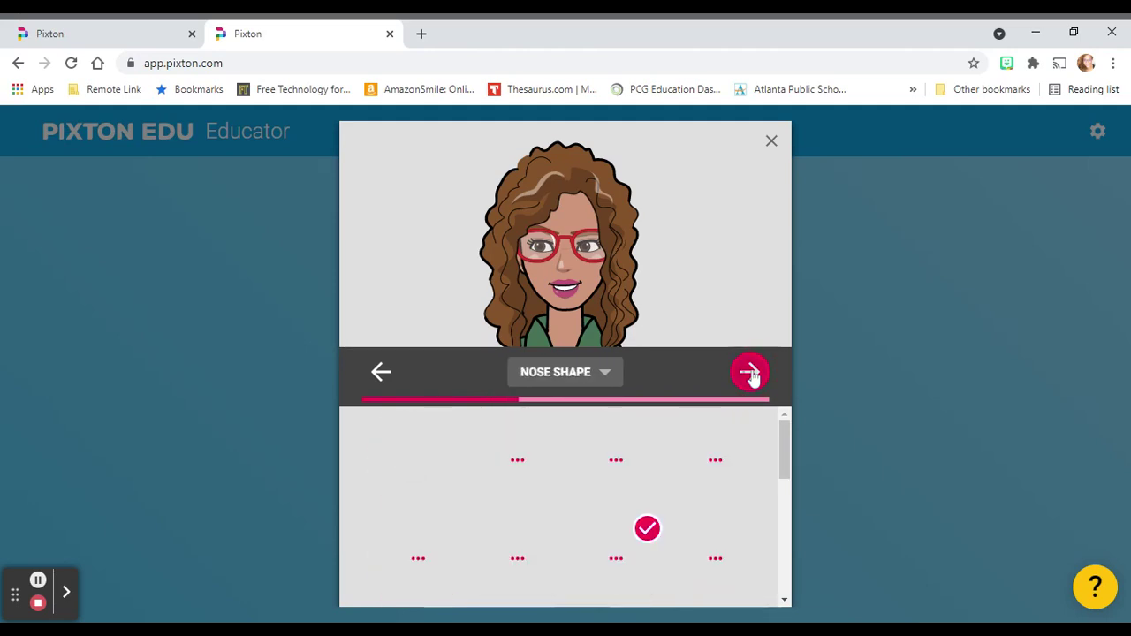
left_click(750, 373)
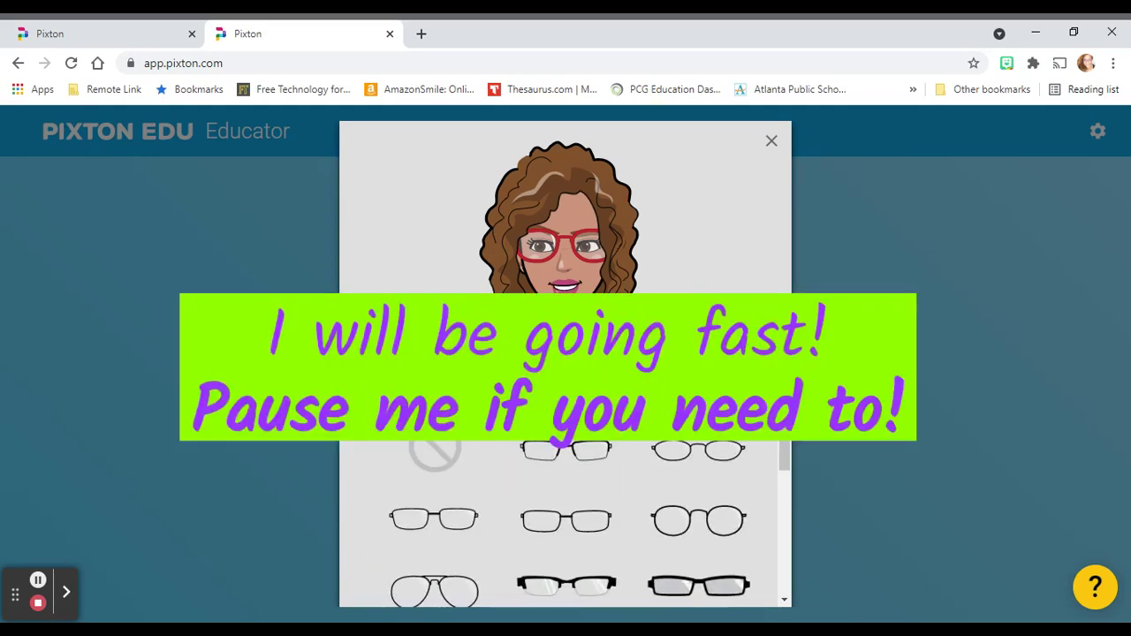
left_click(751, 373)
Continue the avatar through face shape, lips, ears, earrings and details to face lines.
left_click(750, 373)
left_click(750, 373)
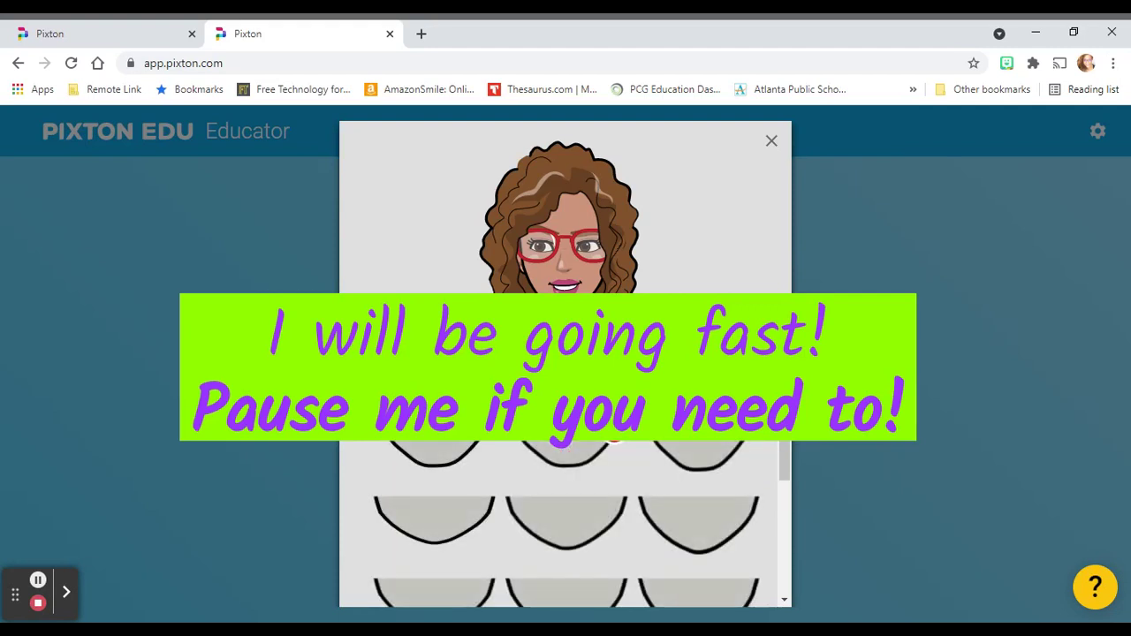
left_click(750, 373)
left_click(750, 373)
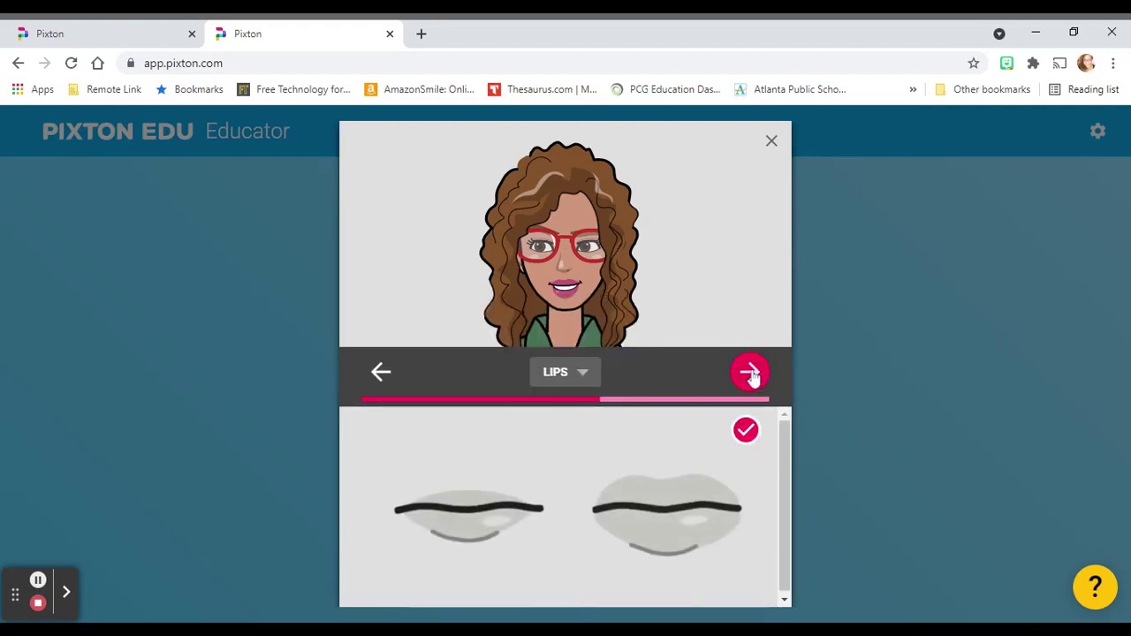
left_click(750, 372)
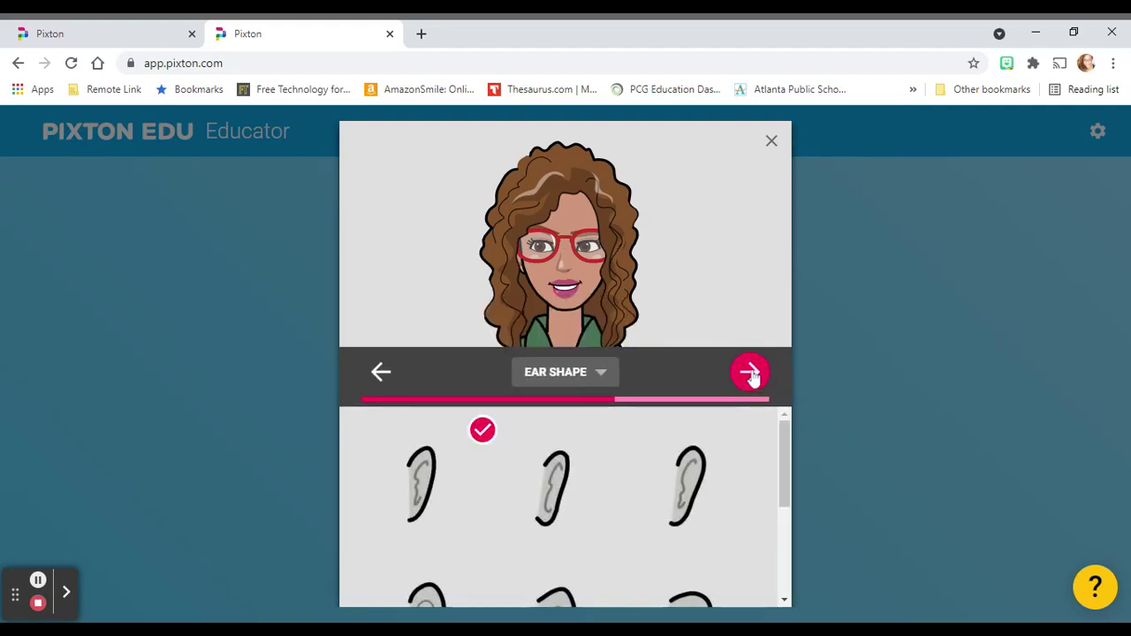
left_click(750, 372)
left_click(750, 373)
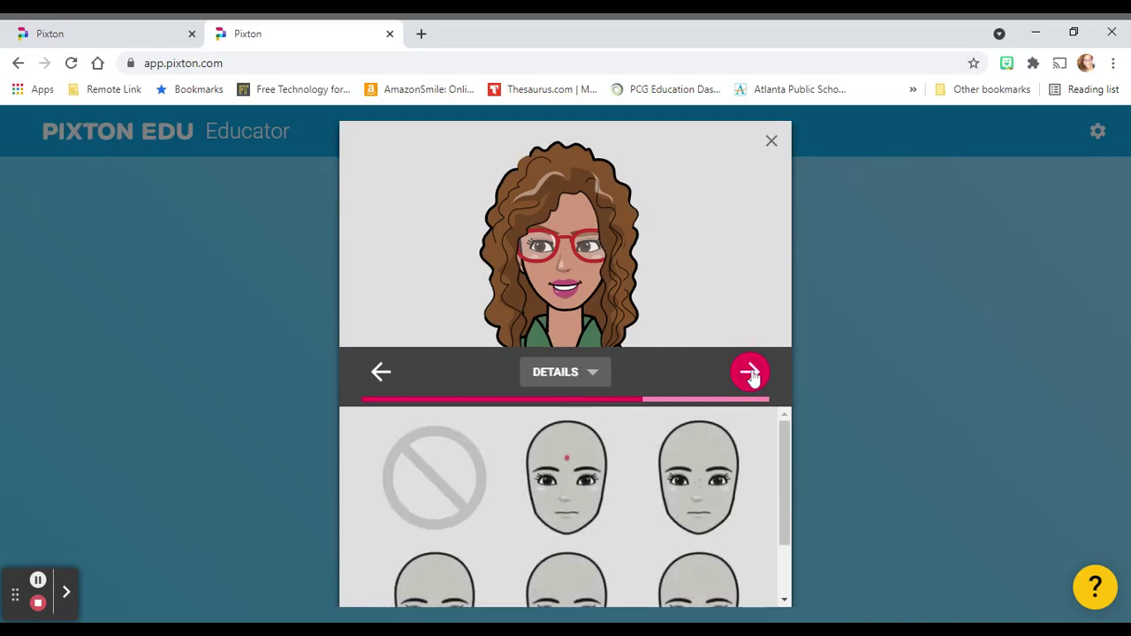
scroll(731, 496, "down", 1)
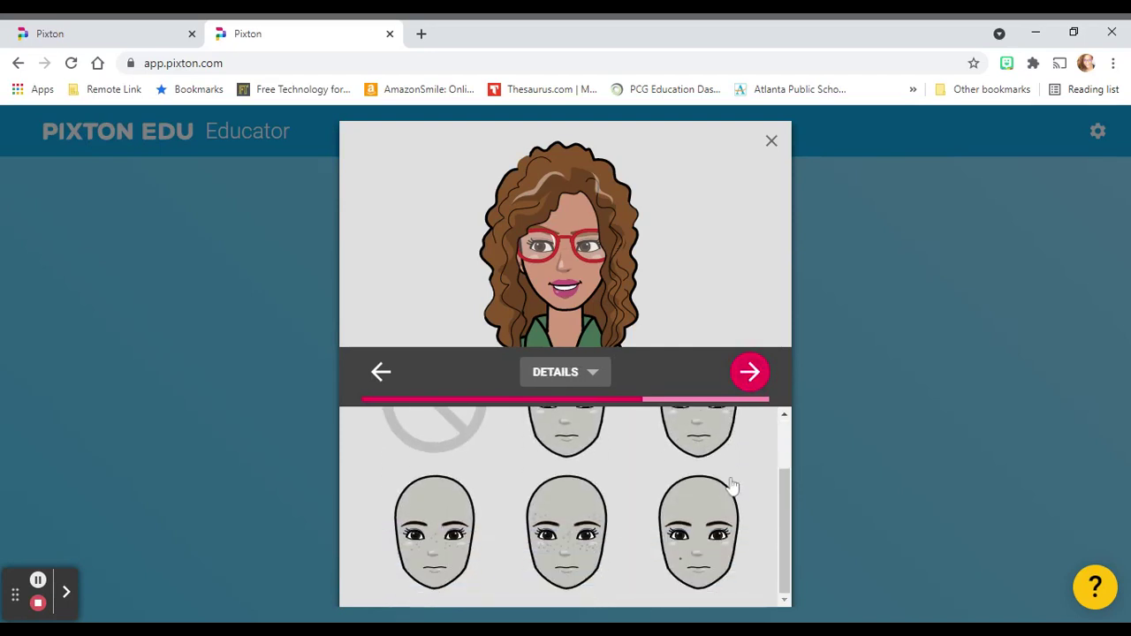
left_click(750, 385)
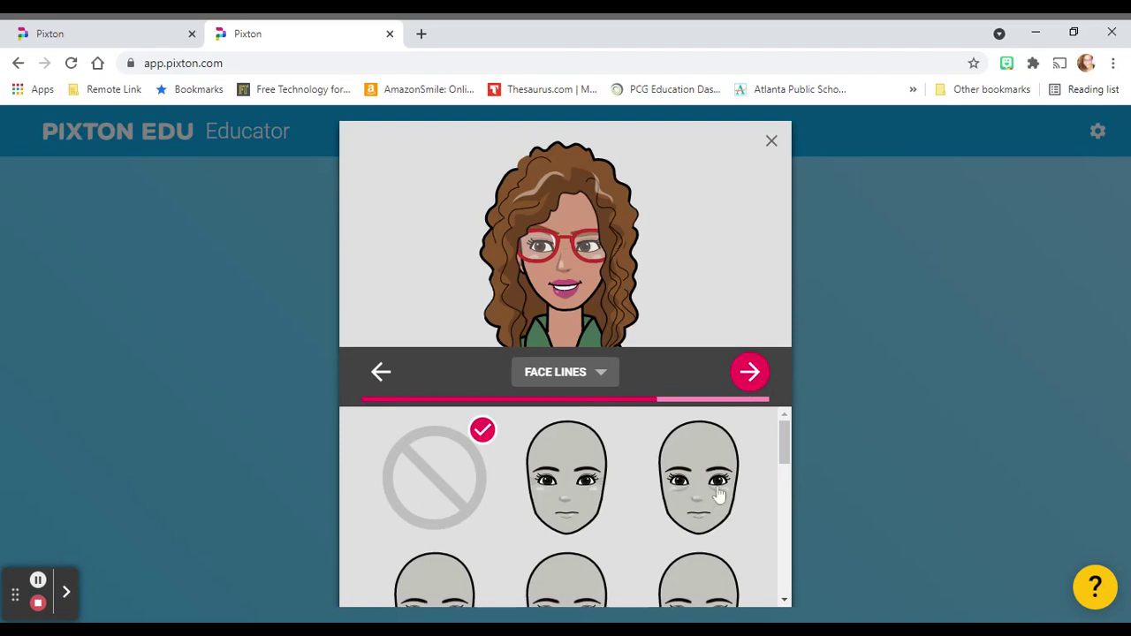
scroll(719, 495, "down", 1)
Step the avatar past lip colour, headwear and expression without changes.
left_click(745, 375)
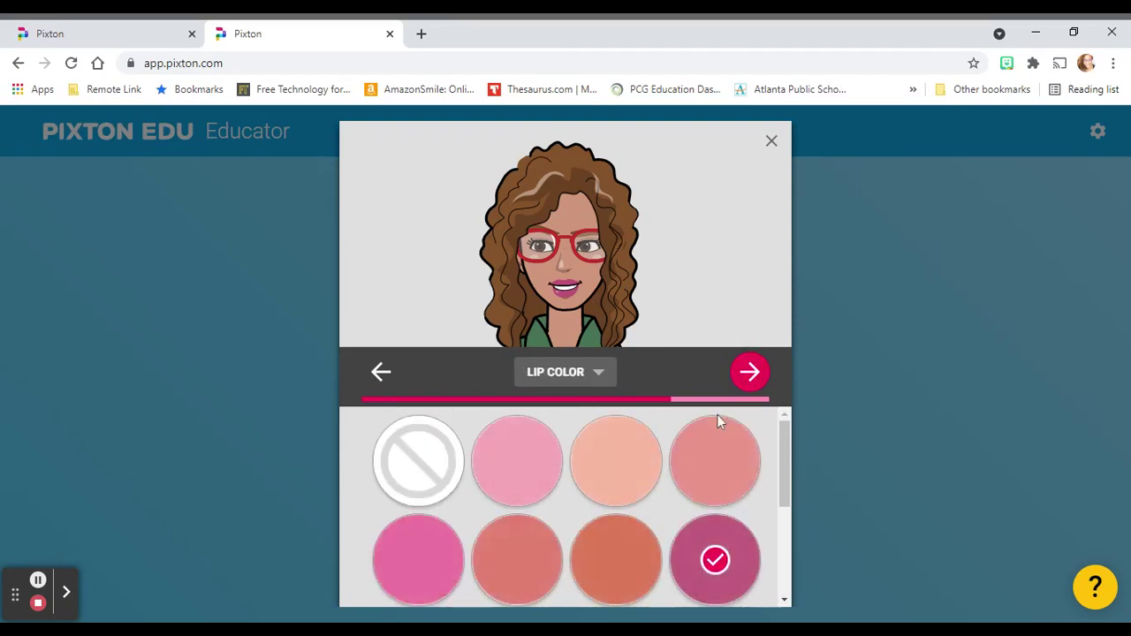
left_click(748, 382)
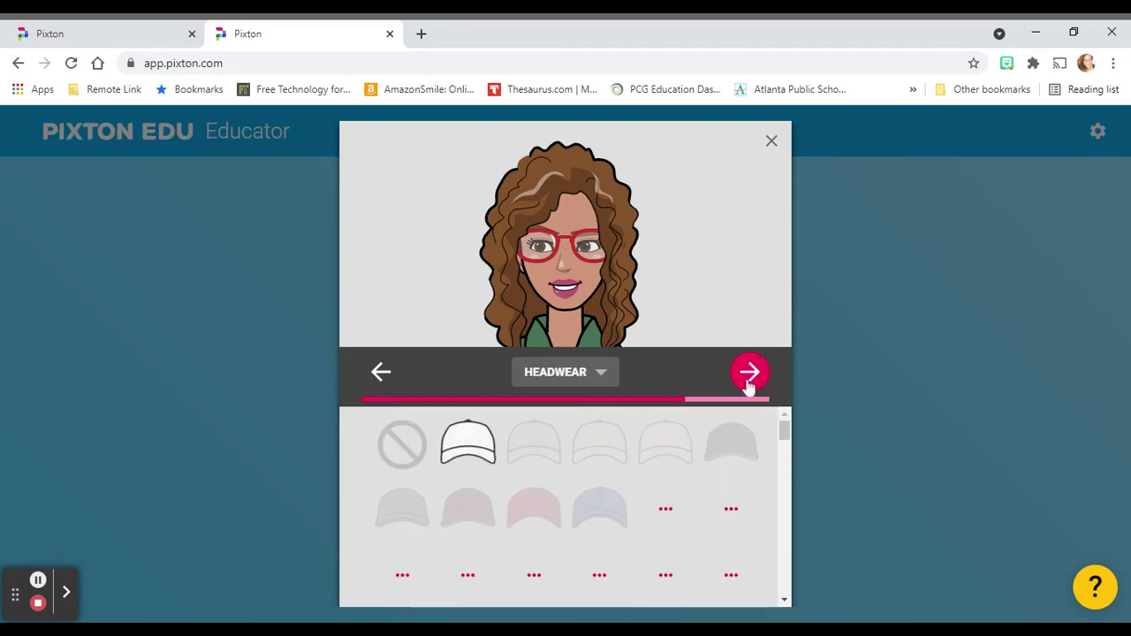
scroll(677, 486, "down", 5)
scroll(677, 486, "down", 5)
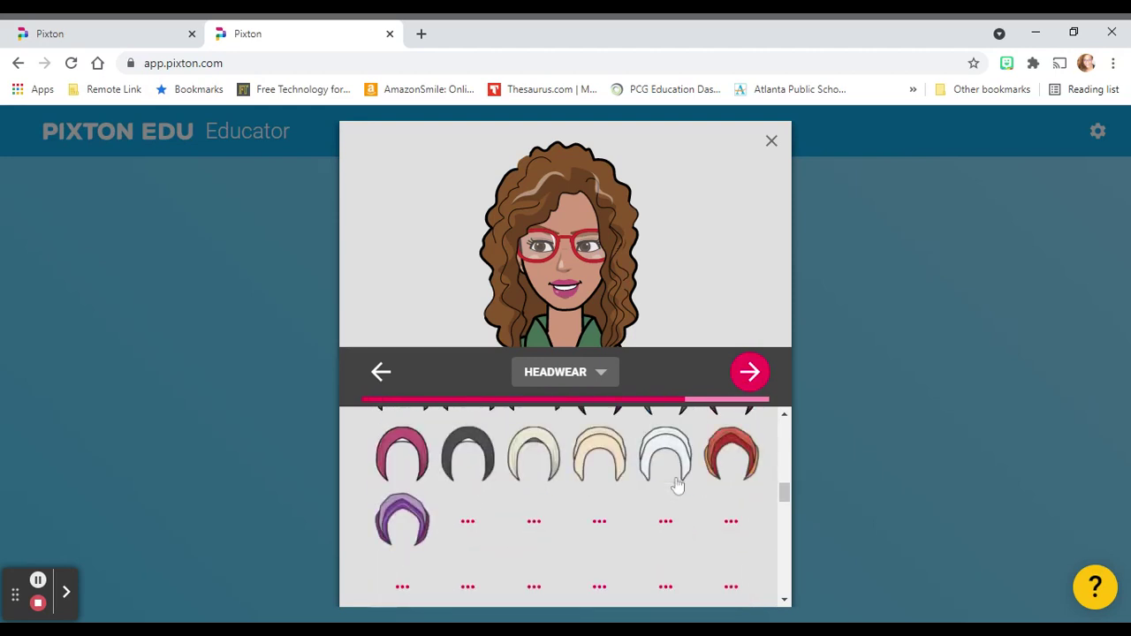
left_click(747, 377)
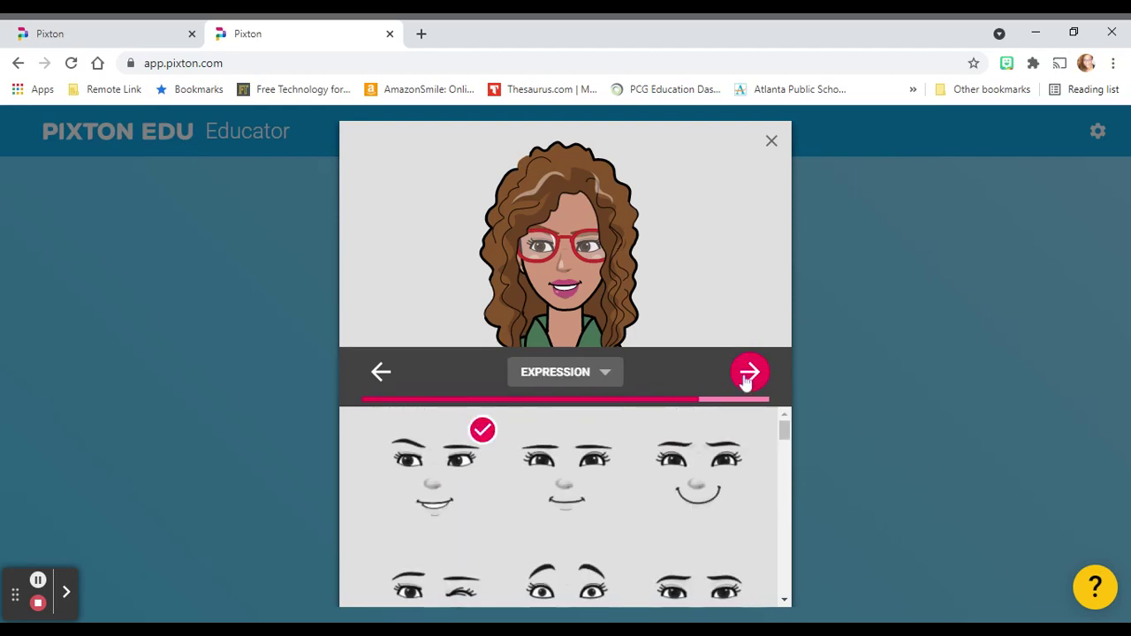
left_click(749, 374)
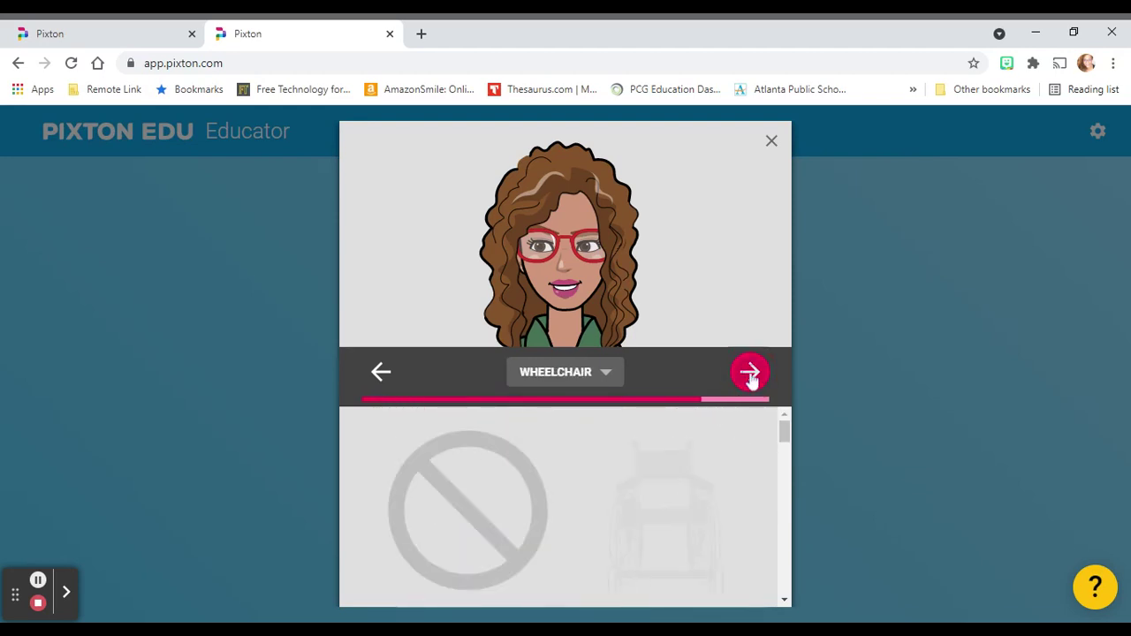
Skip wheelchair and hearing aid, keeping the green outfit, average height and waving pose.
scroll(682, 478, "down", 1)
scroll(682, 479, "down", 1)
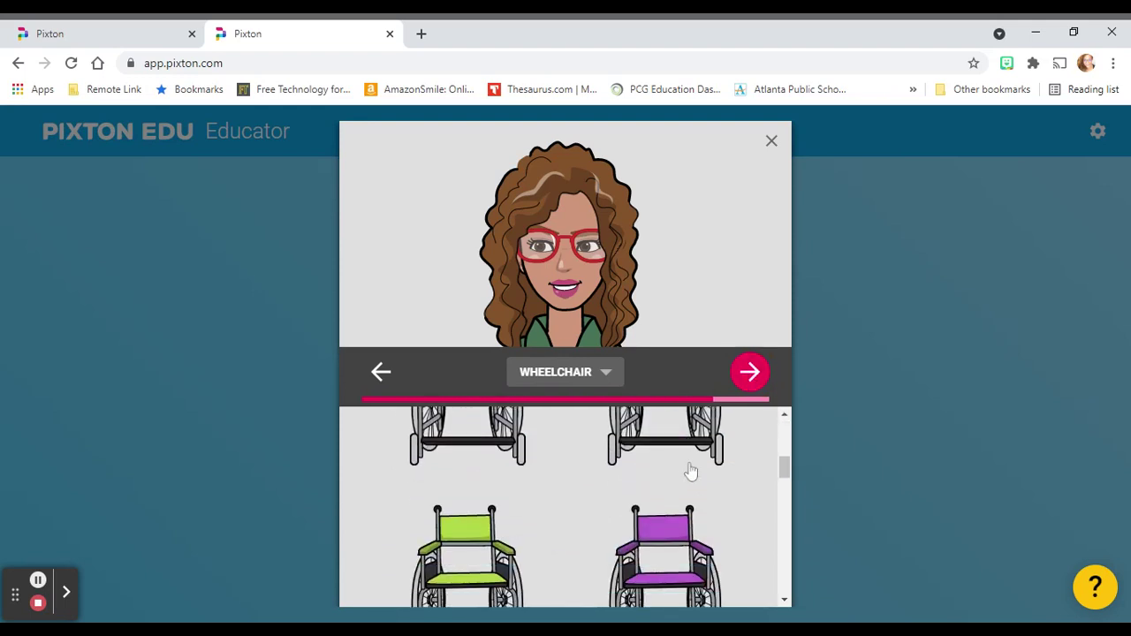
left_click(751, 375)
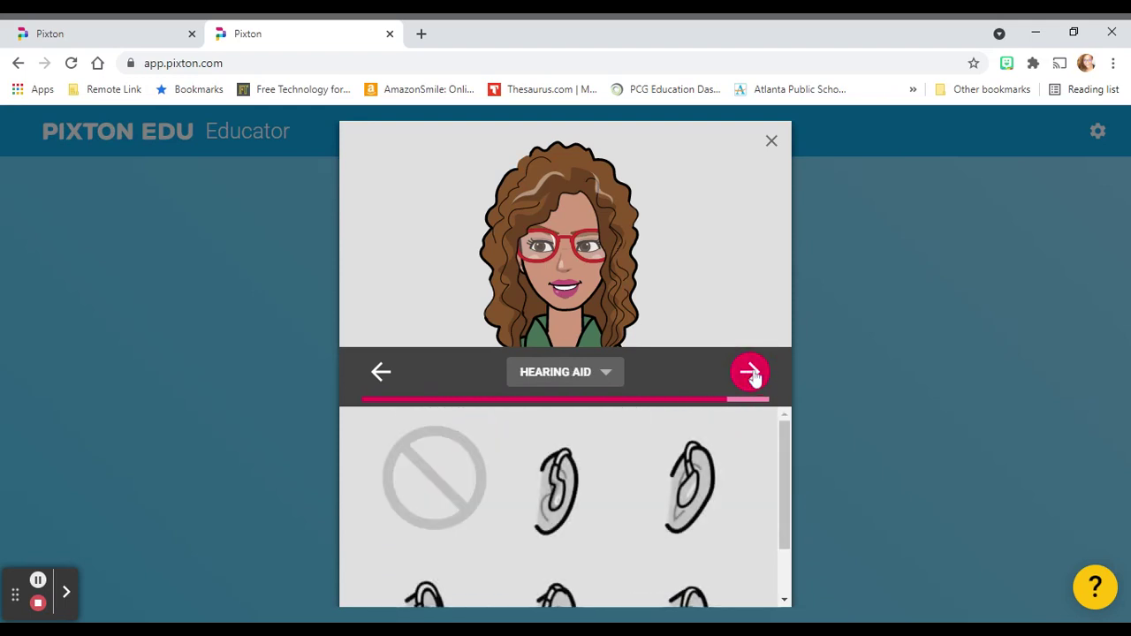
left_click(750, 374)
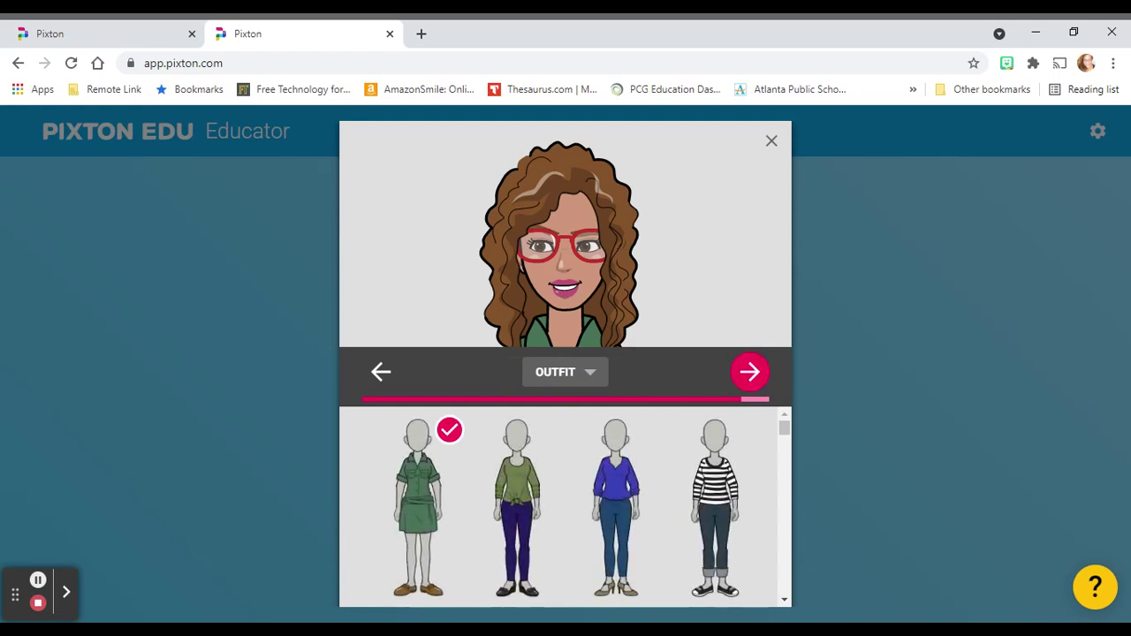
left_click(751, 375)
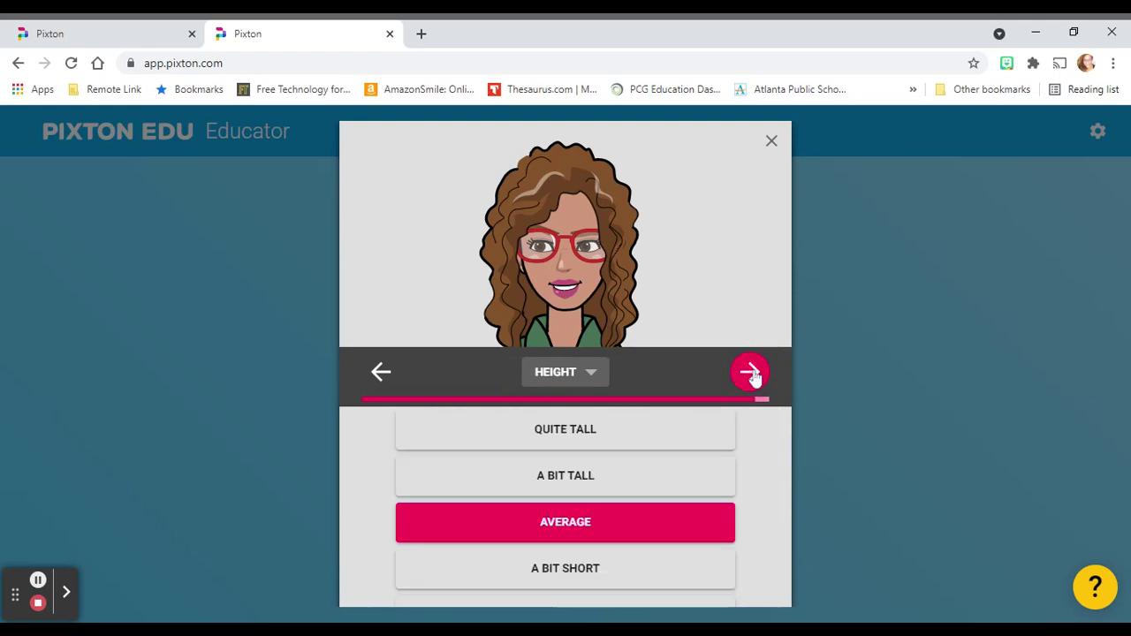
left_click(751, 374)
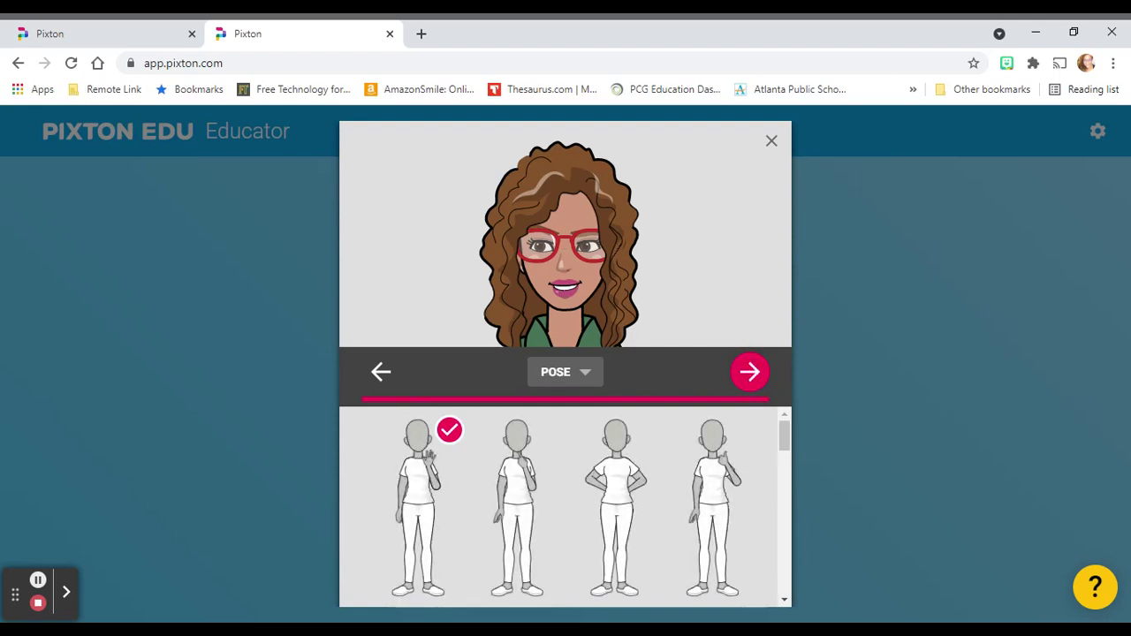
left_click(750, 373)
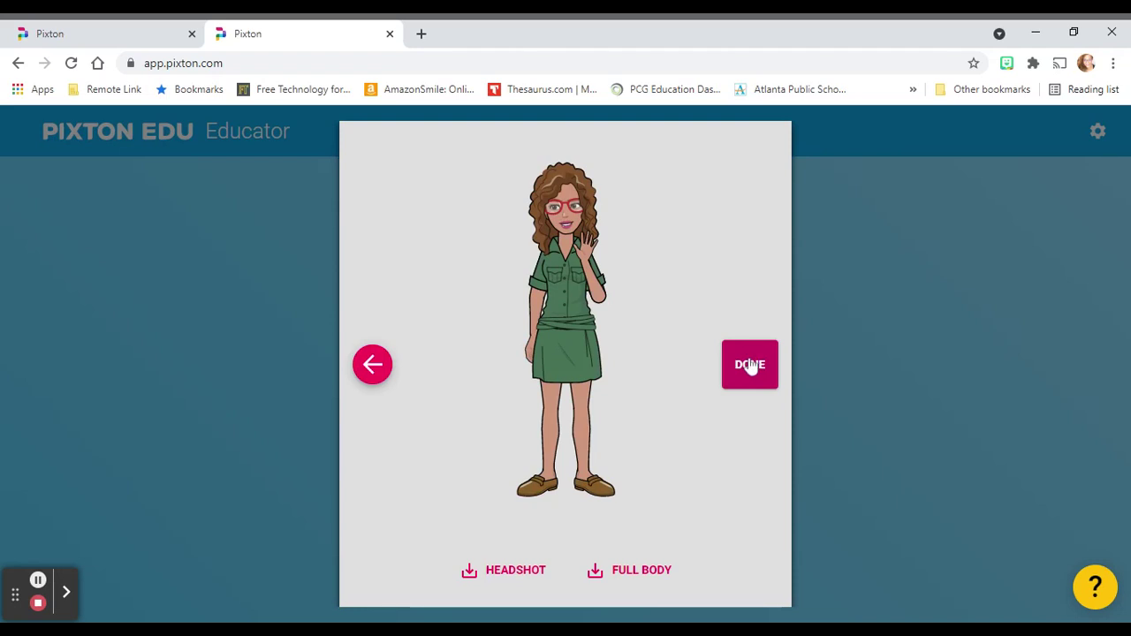
Add the finished avatar to the class photo and continue to the Sample Class students page.
left_click(749, 364)
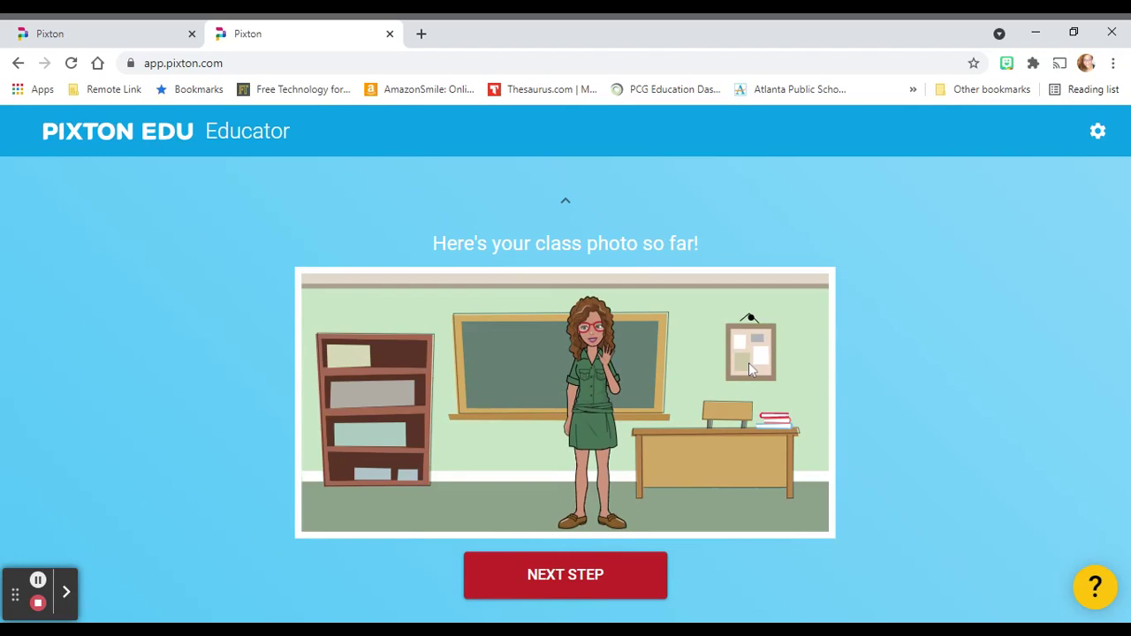
left_click(594, 411)
left_click(583, 576)
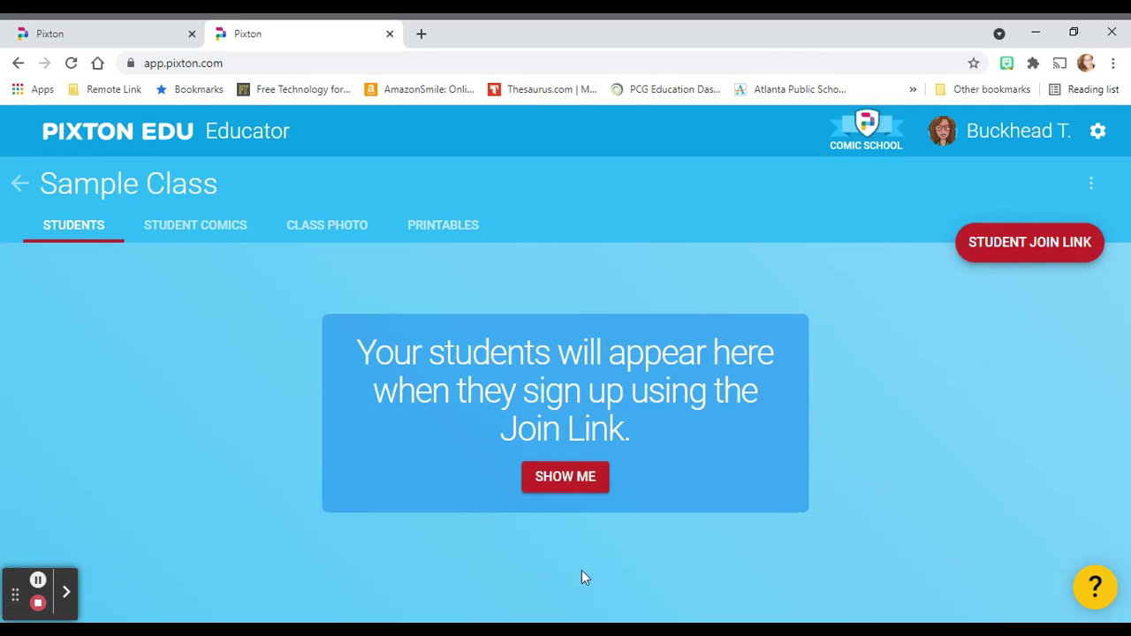
Reveal the Sample Class student join link and copy it.
left_click(562, 484)
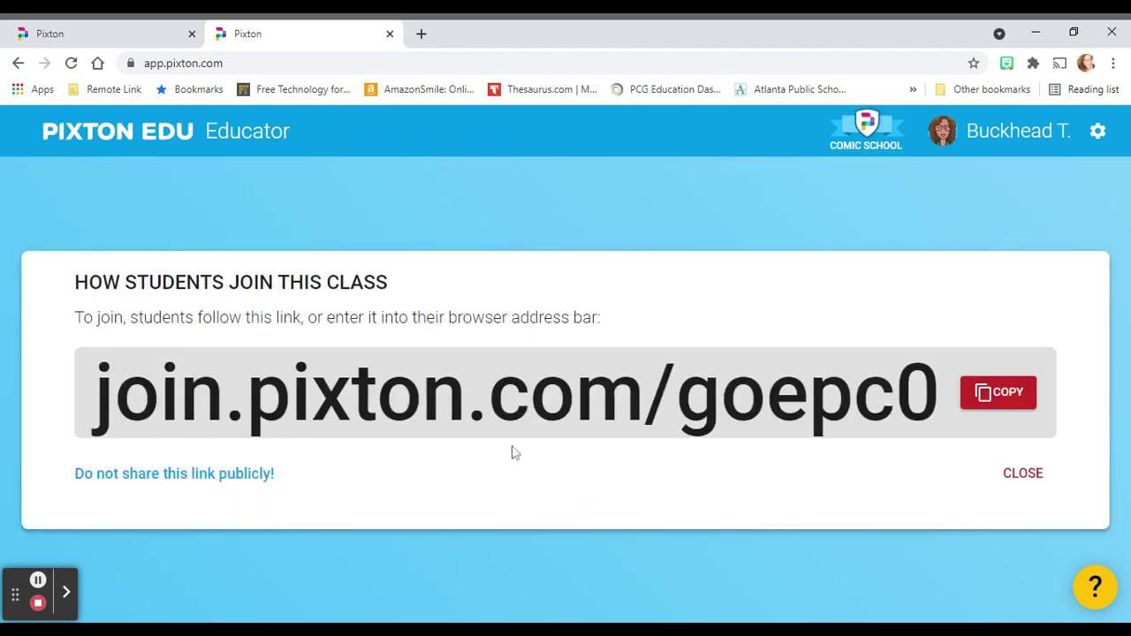
left_click(983, 391)
left_click(994, 399)
Open the copied link to preview the Google sign-in join page, then return to Sample Class.
left_click(37, 581)
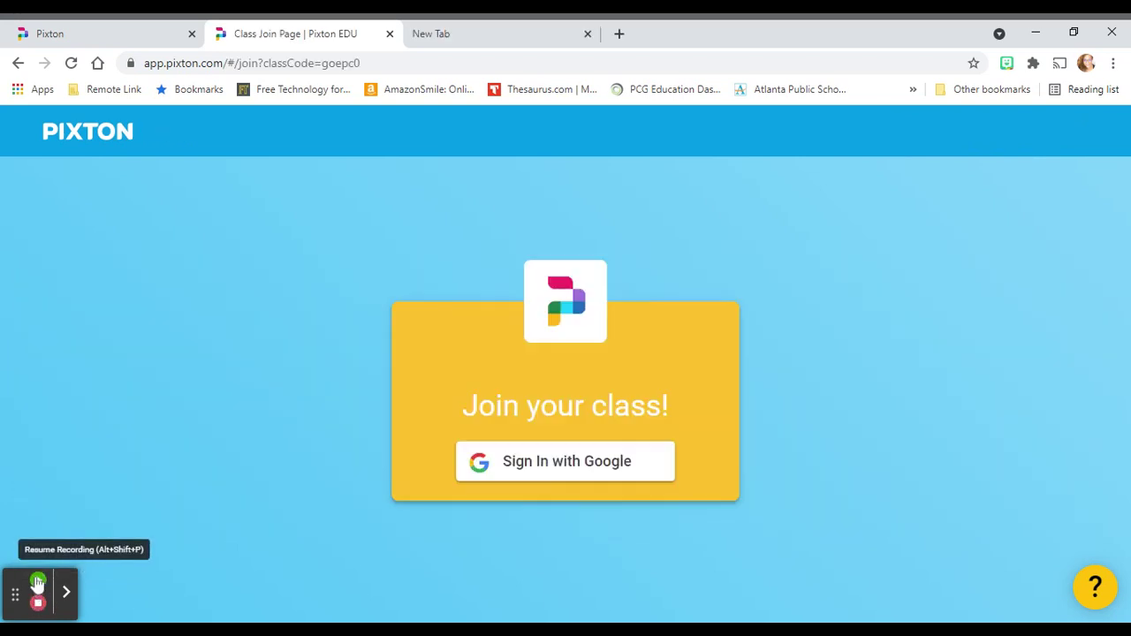
left_click(37, 581)
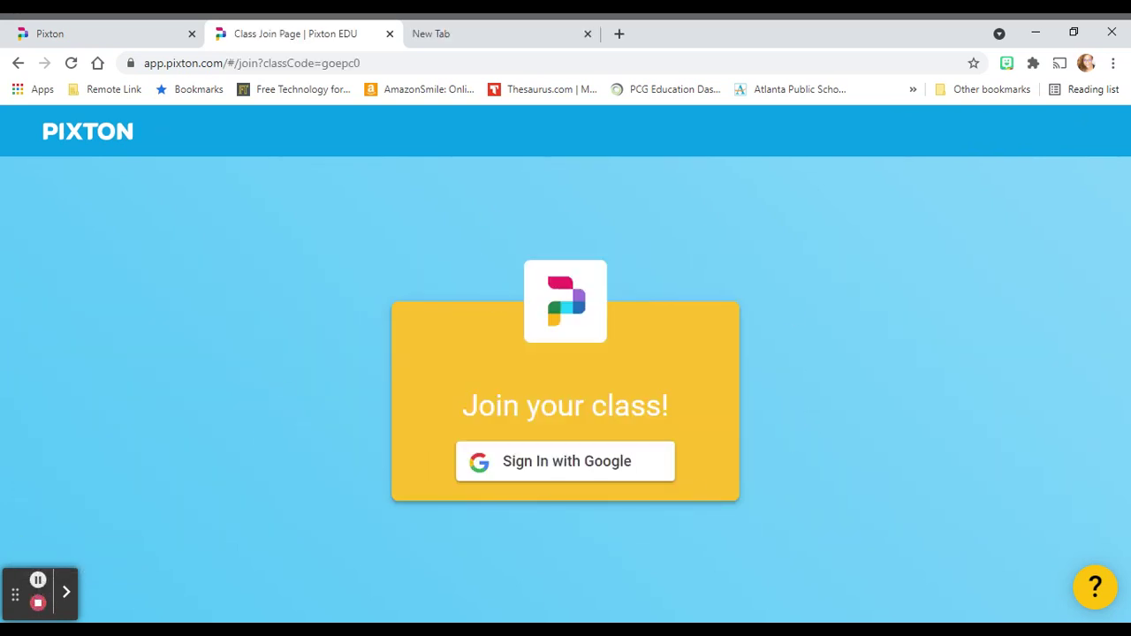
left_click(558, 469)
left_click(38, 583)
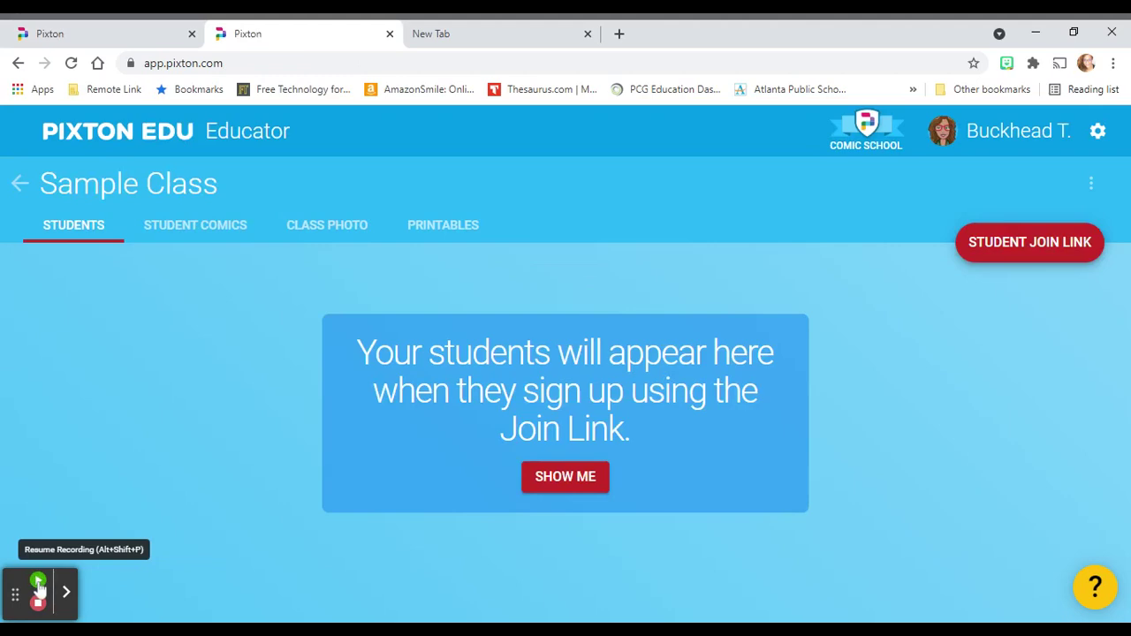
left_click(38, 582)
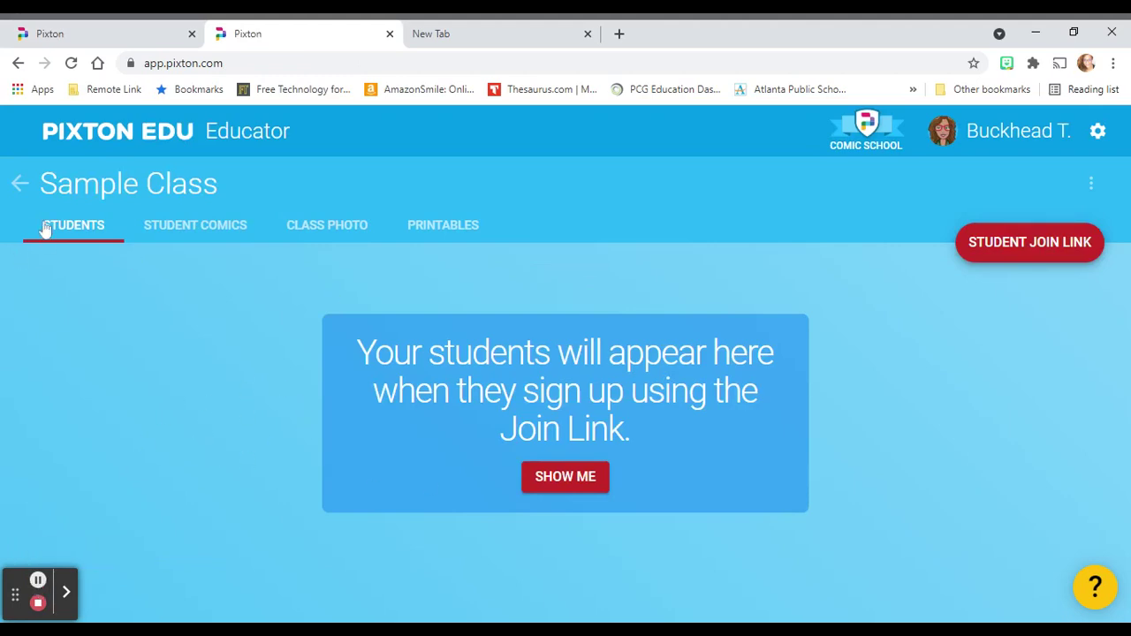
Look through the class's student comics, class photo and the printables cards.
left_click(210, 235)
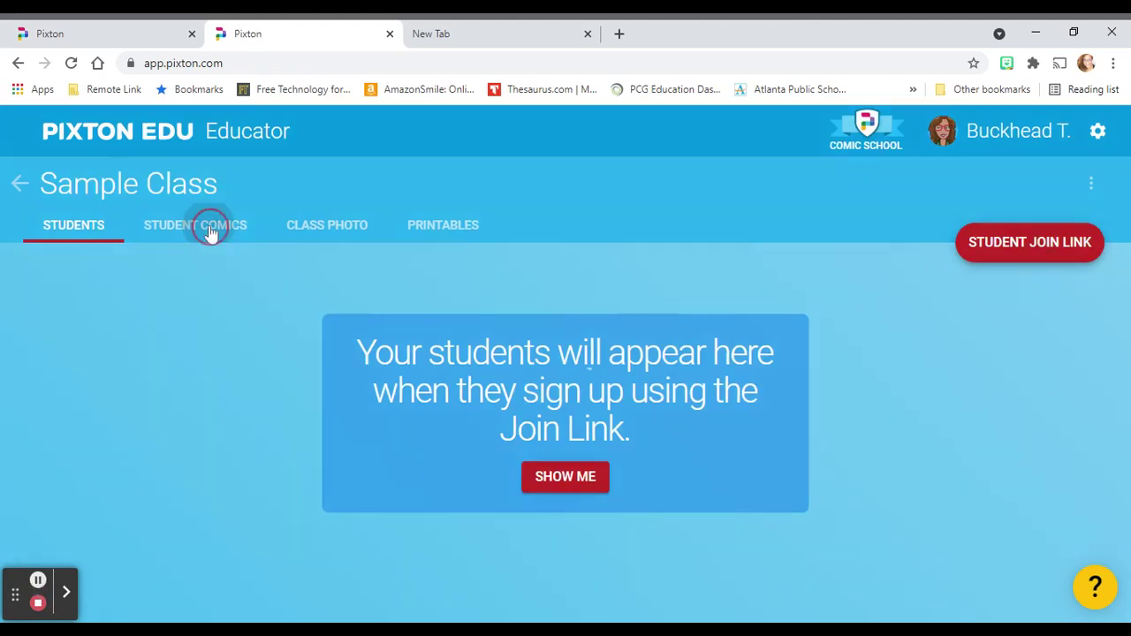
left_click(311, 231)
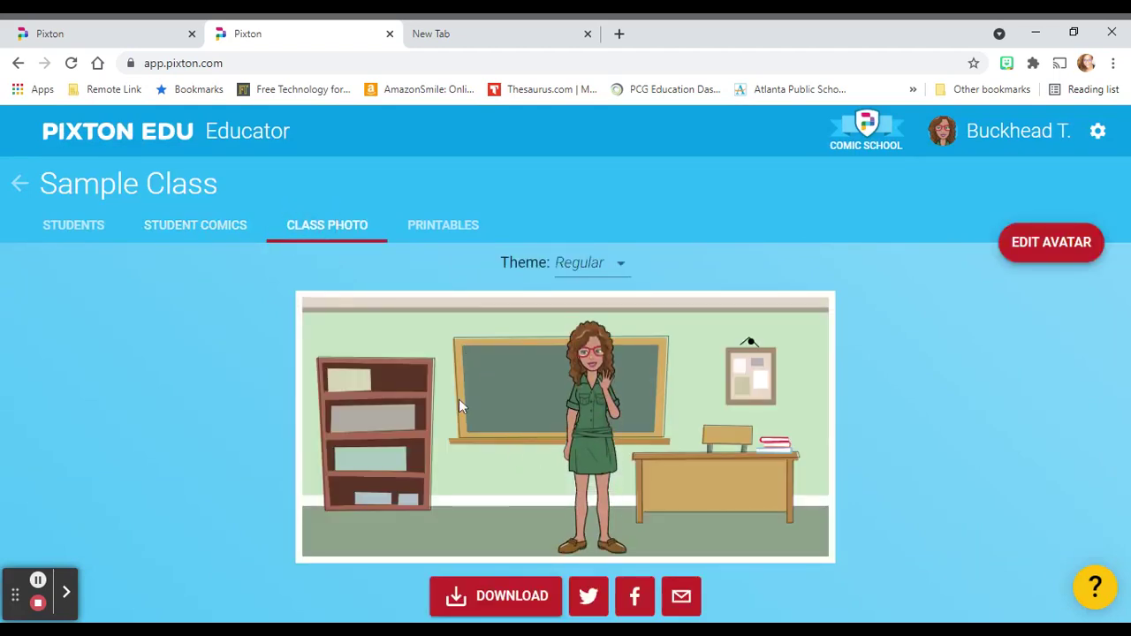
left_click(439, 228)
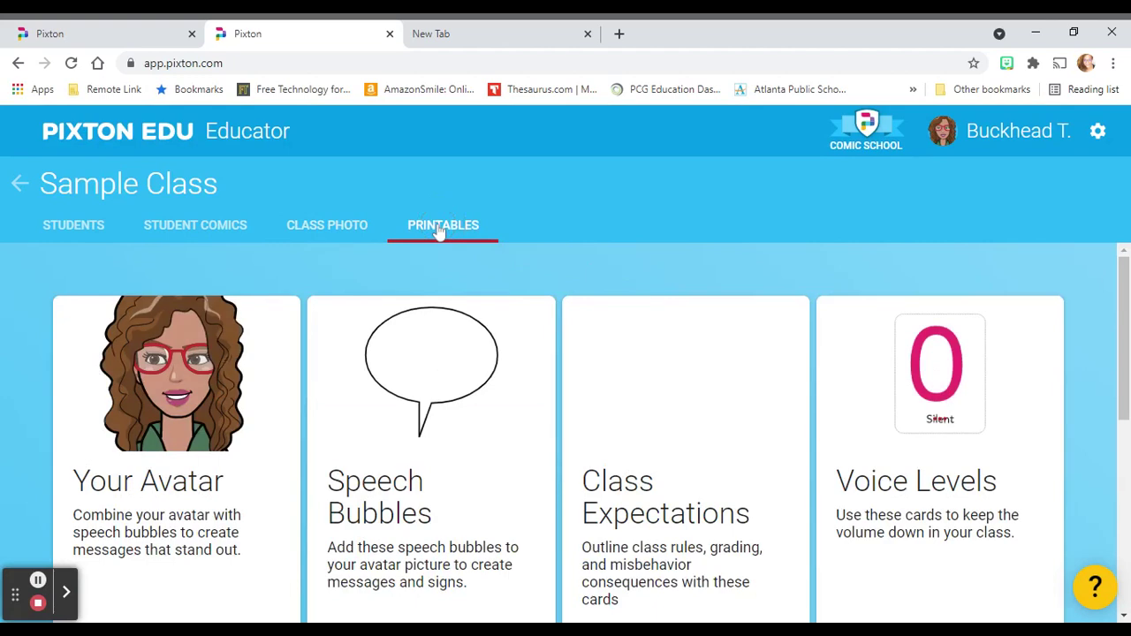
scroll(469, 475, "down", 5)
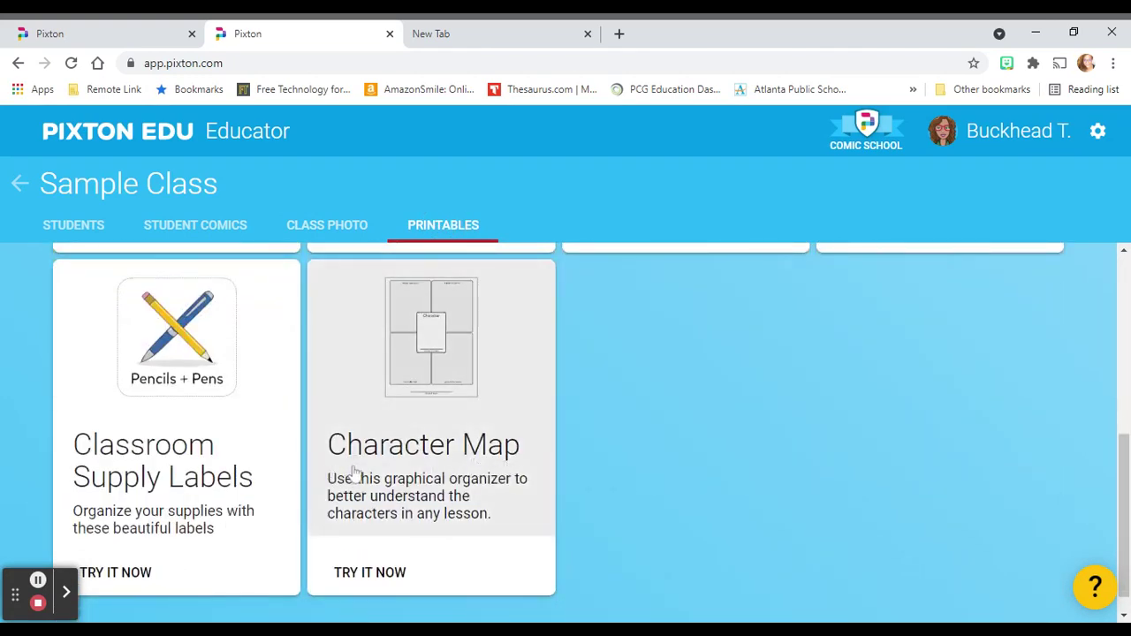
scroll(405, 477, "up", 3)
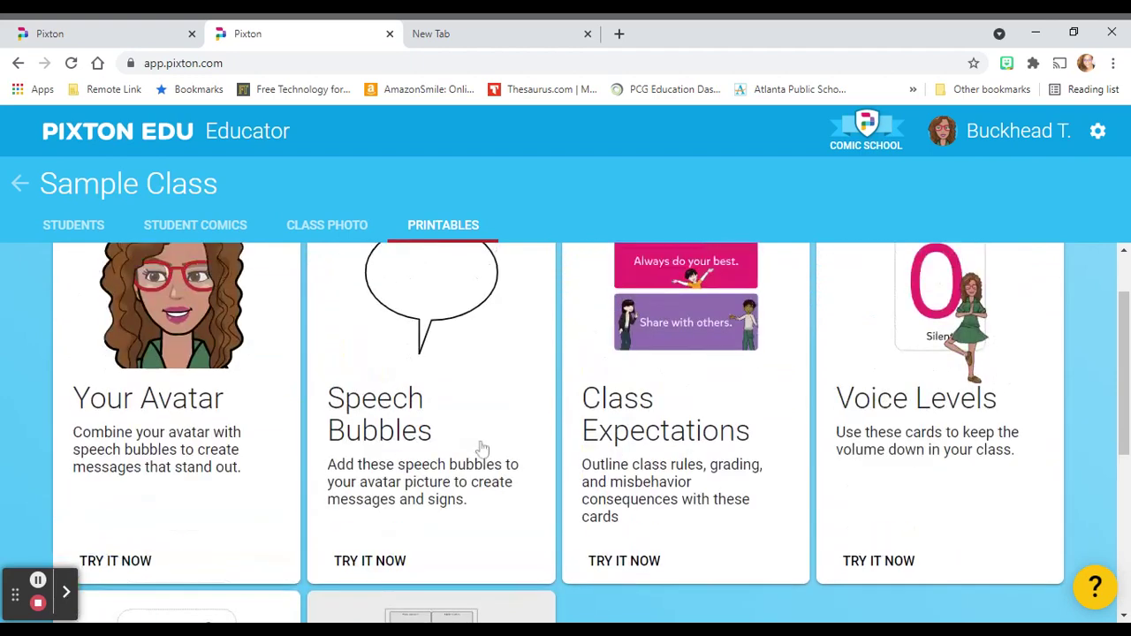
scroll(619, 442, "up", 2)
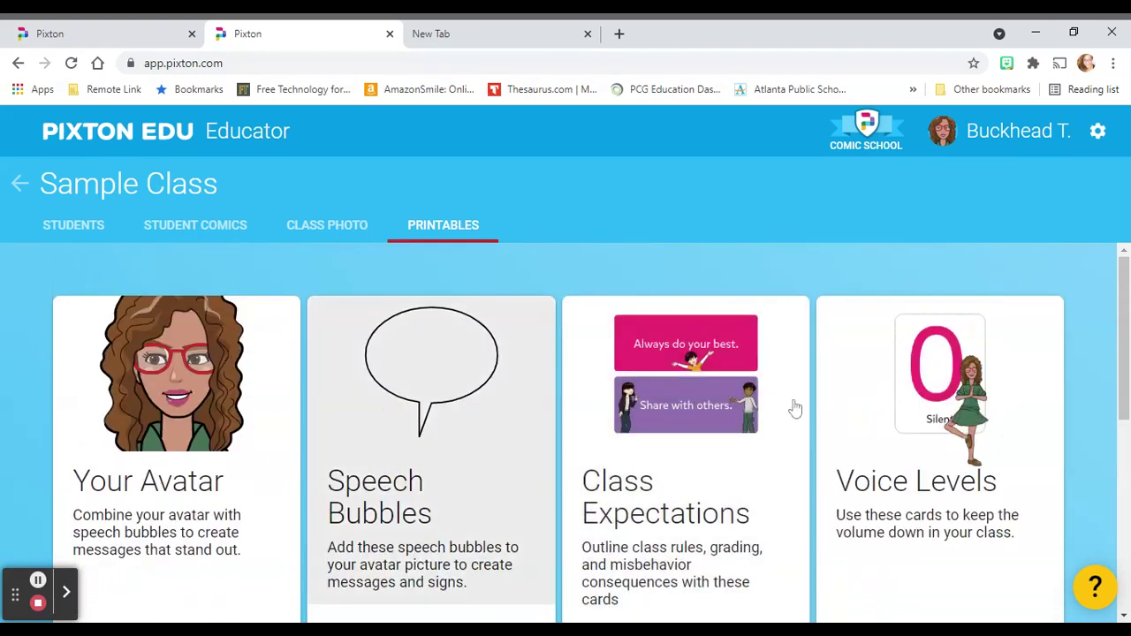
scroll(884, 460, "down", 5)
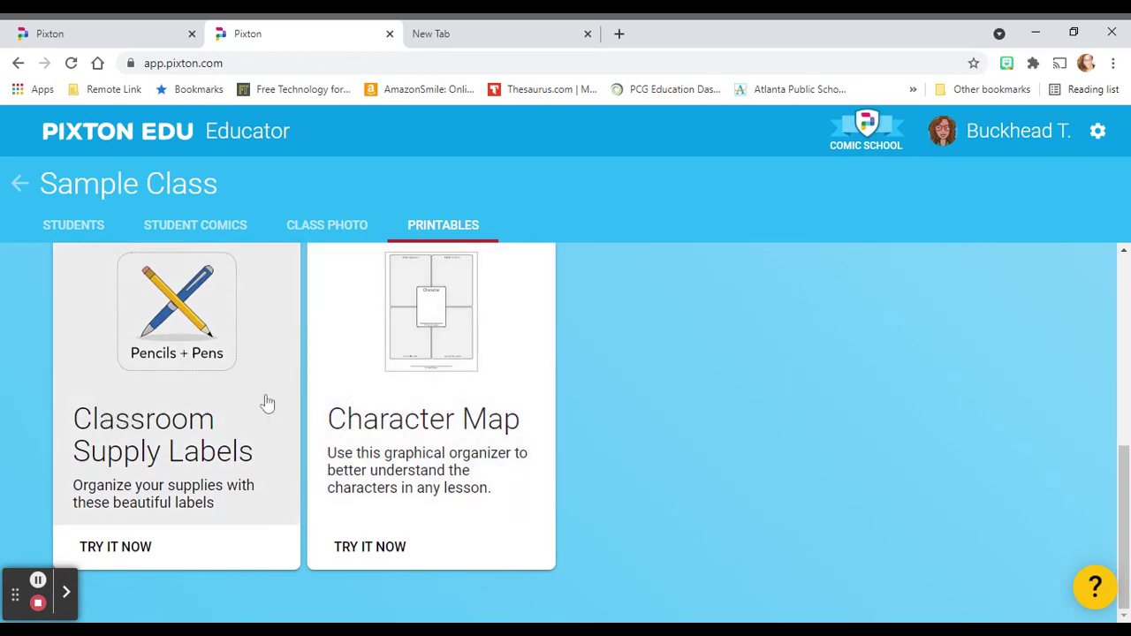
scroll(416, 468, "up", 4)
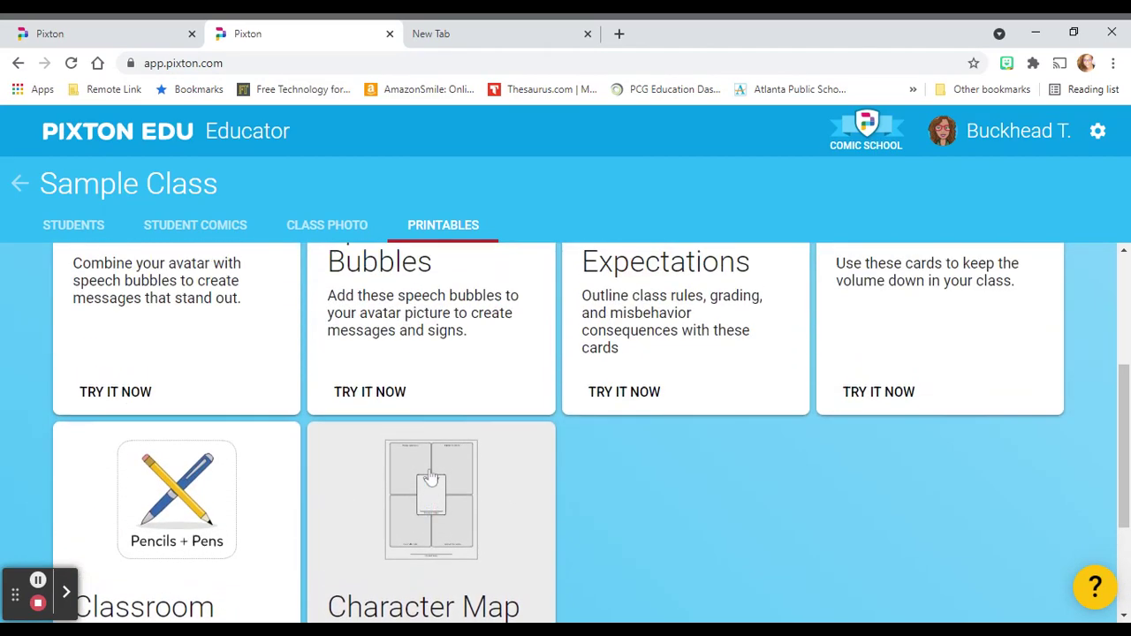
scroll(431, 477, "up", 1)
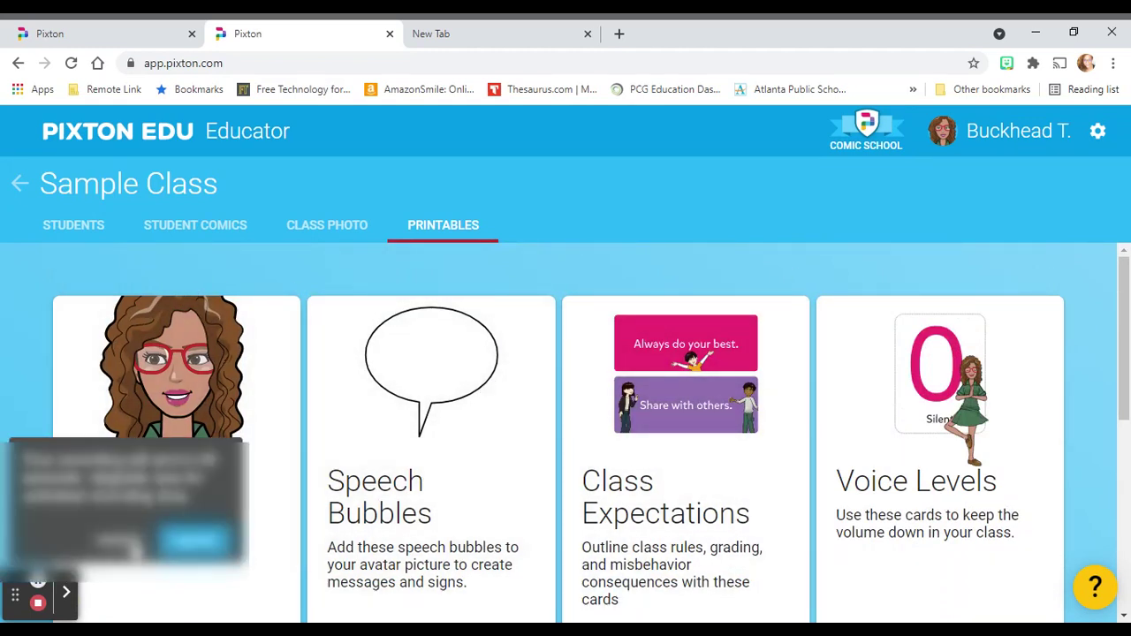
Leave the class and browse My Comics and My Content Packs, ending on My Favorites.
left_click(62, 224)
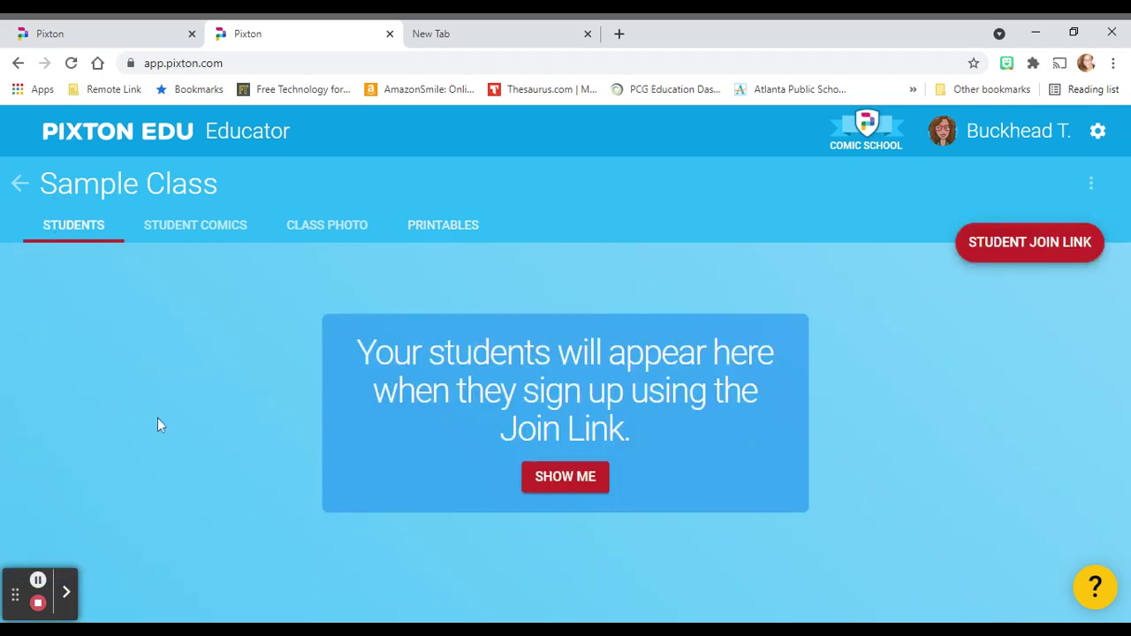
left_click(19, 183)
left_click(215, 228)
left_click(374, 232)
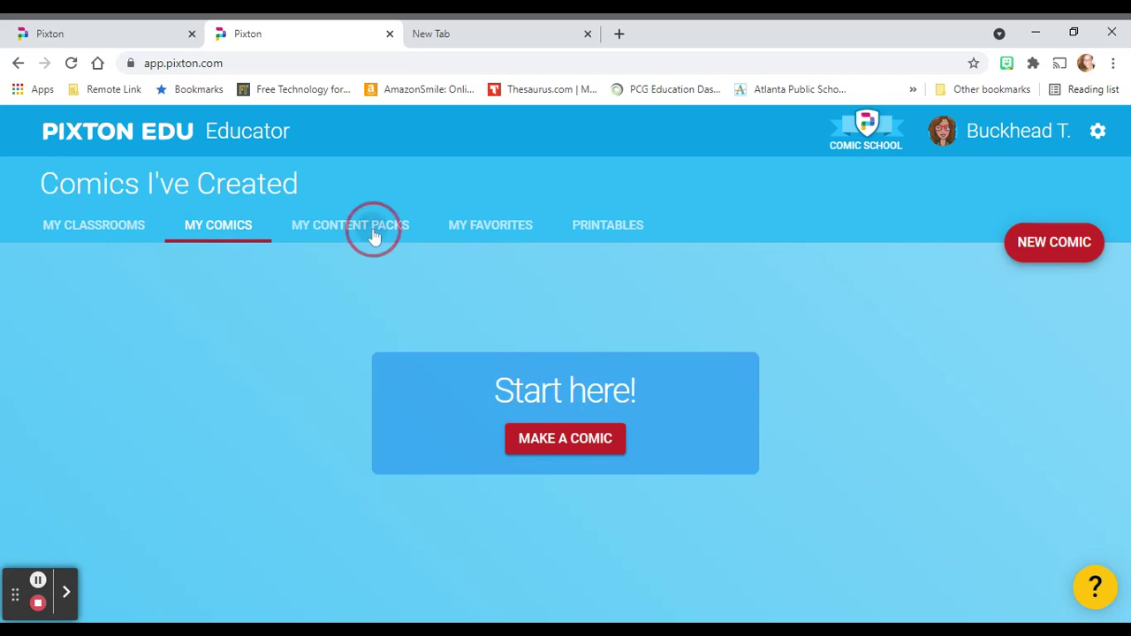
left_click(505, 228)
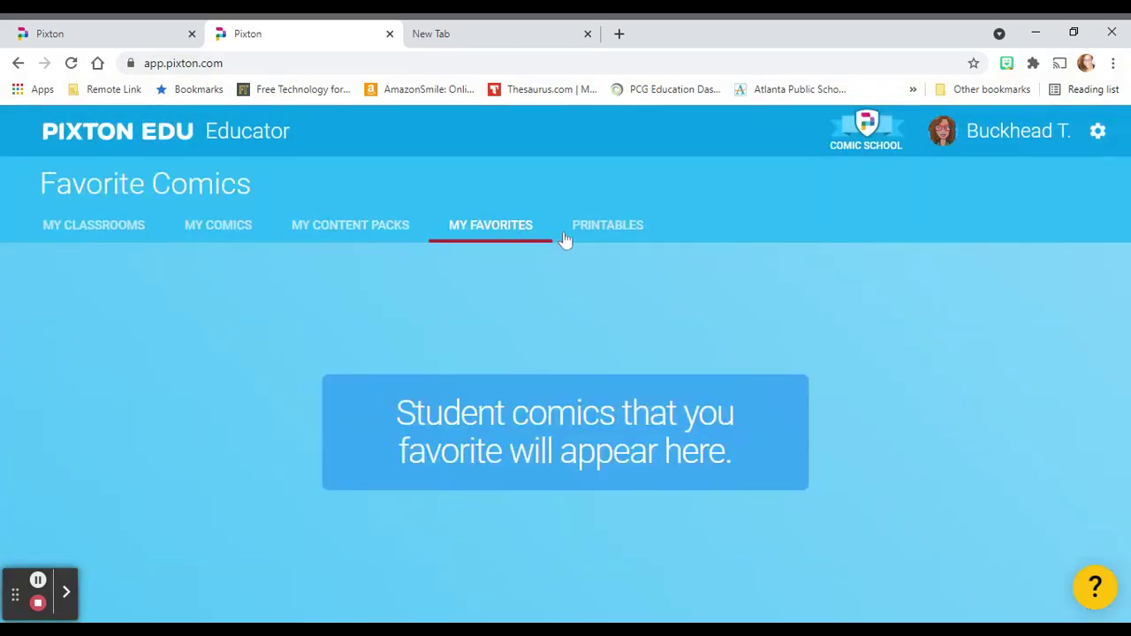